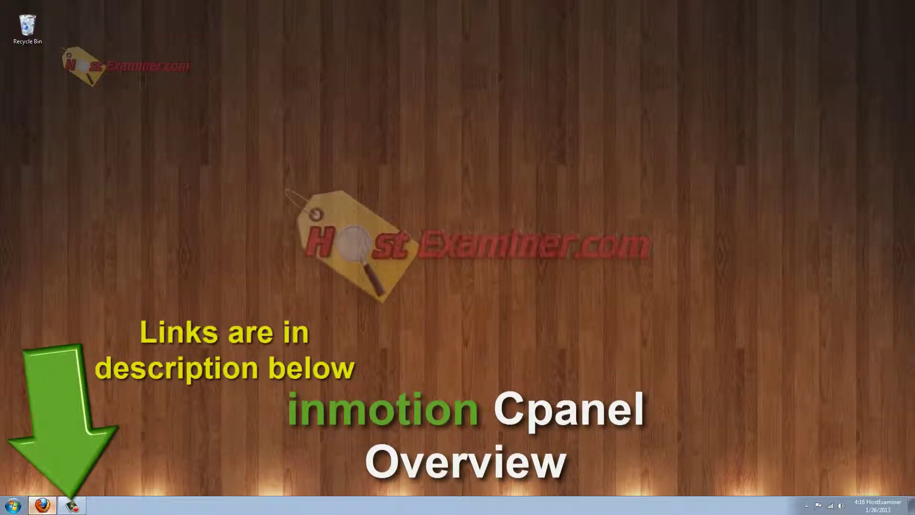
- Launch Firefox from the taskbar to bring up the cPanel login page
click(42, 505)
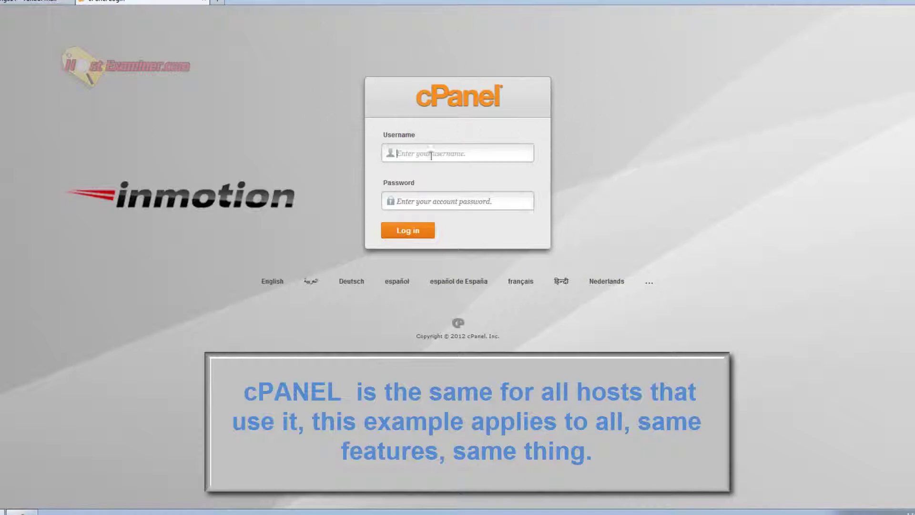
- Sign in to cPanel with the emailed password and the suggested username
click(449, 152)
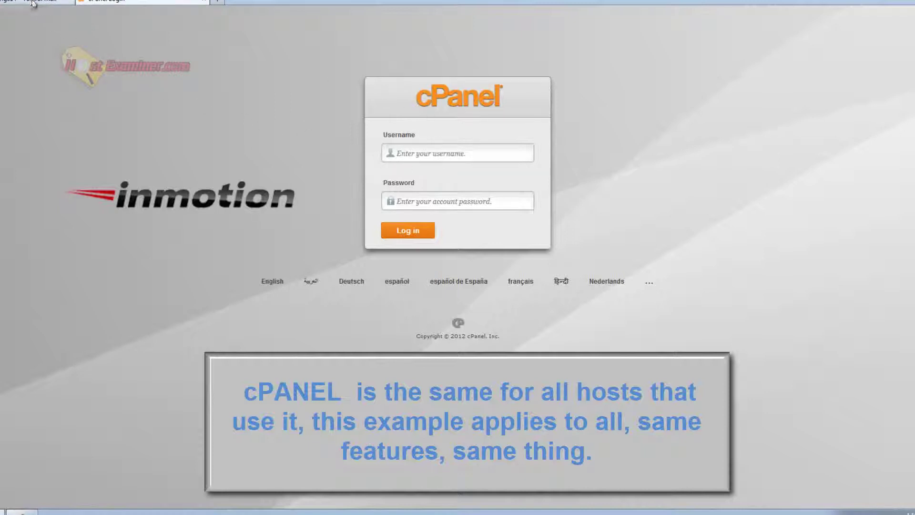
click(33, 4)
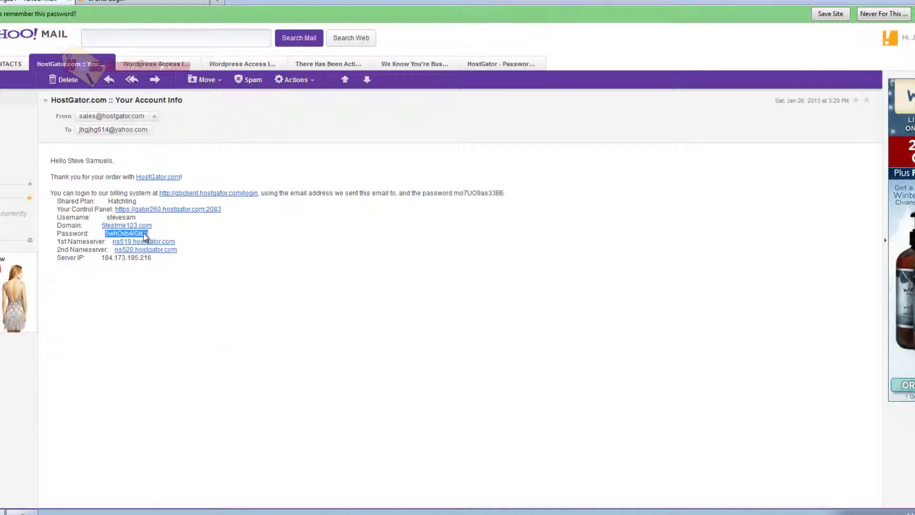
click(142, 3)
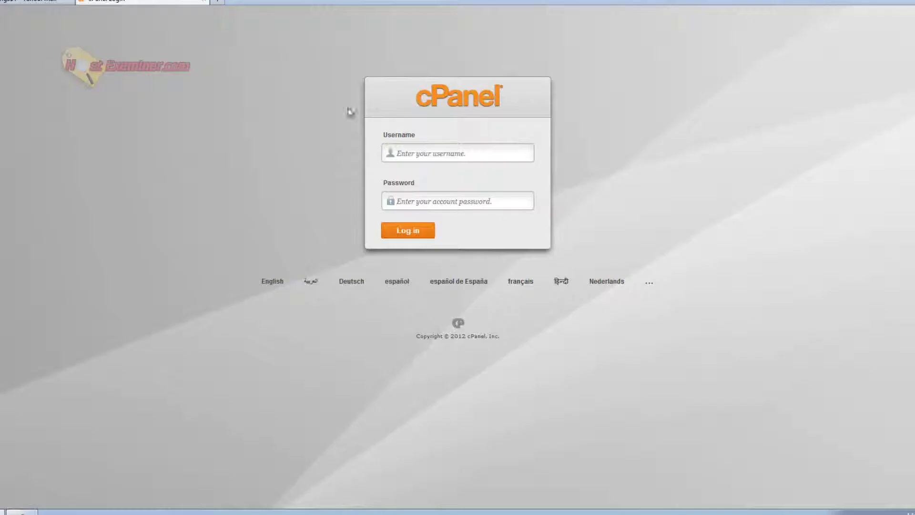
key(ctrl+v)
click(439, 151)
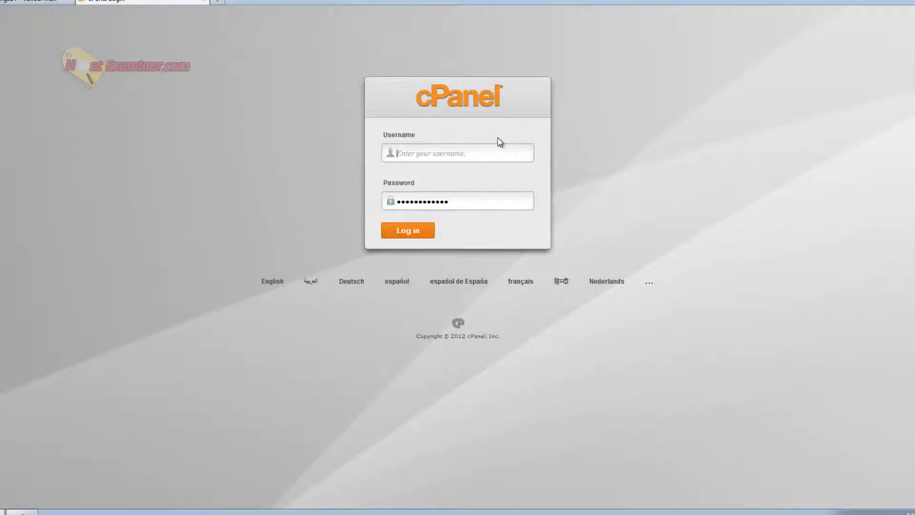
text(d)
click(491, 166)
click(408, 230)
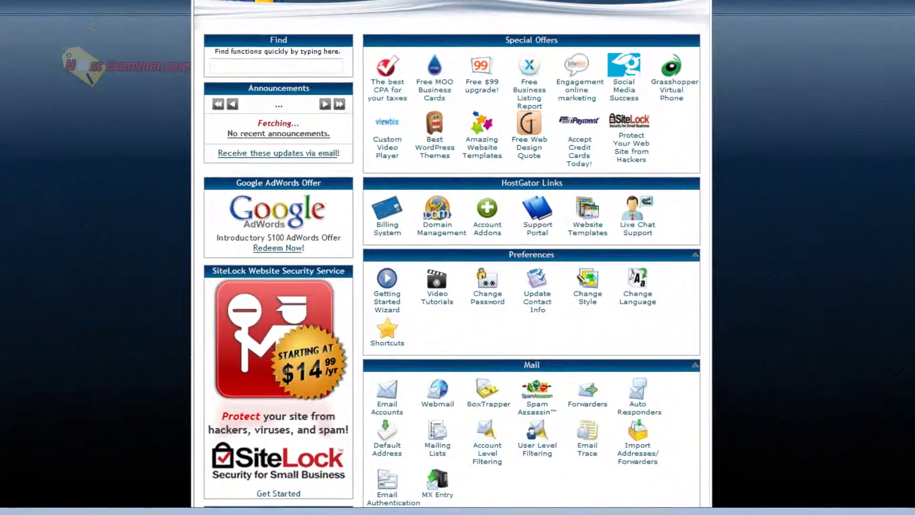
scroll(458, 258, down, 1)
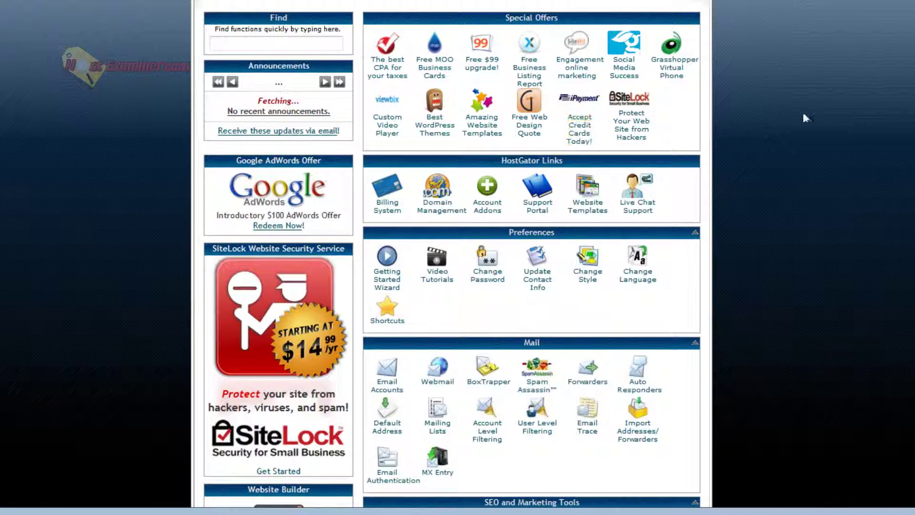
scroll(832, 113, down, 3)
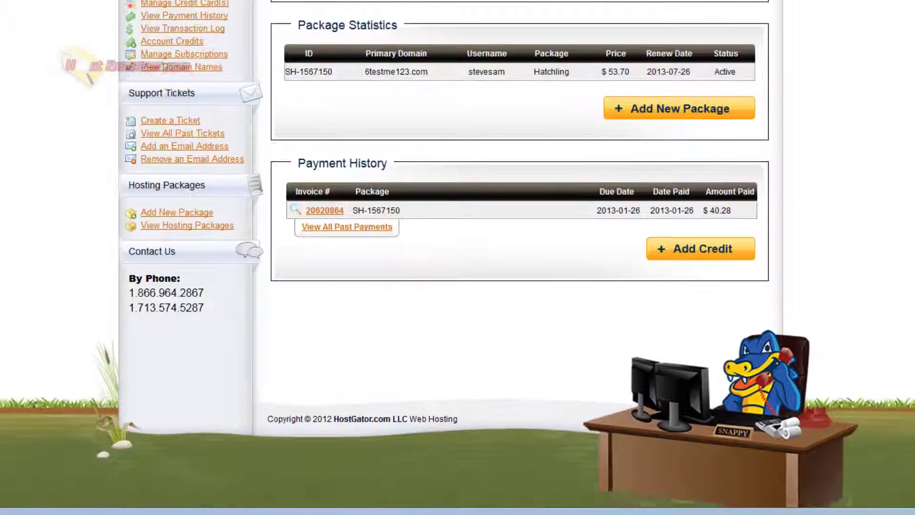
scroll(211, 356, up, 4)
scroll(211, 356, up, 1)
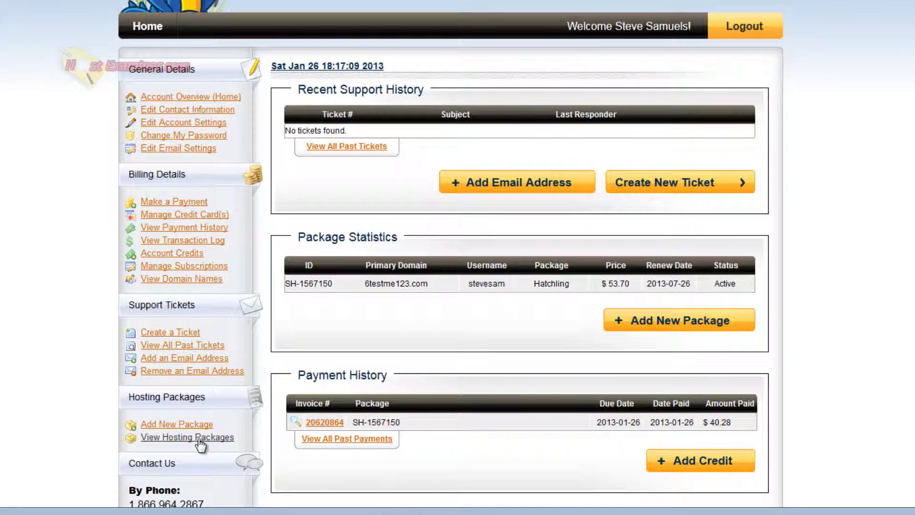
scroll(200, 445, down, 1)
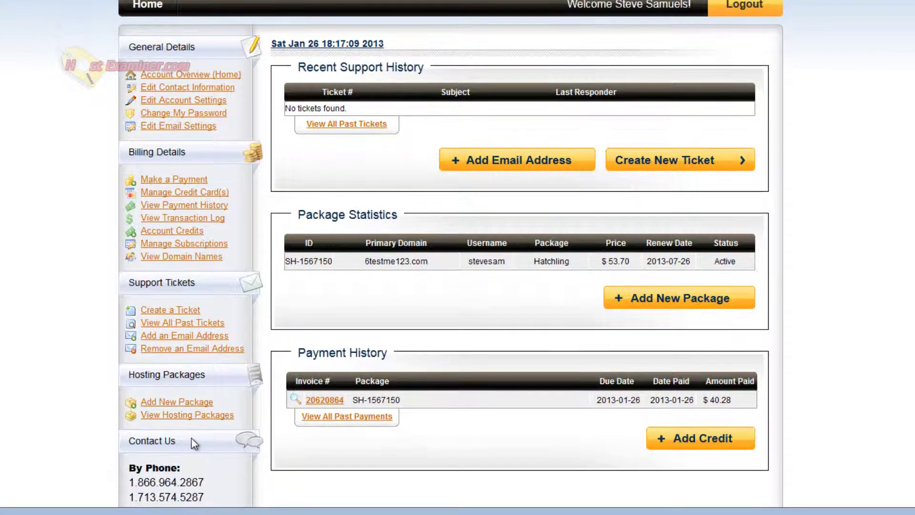
click(206, 415)
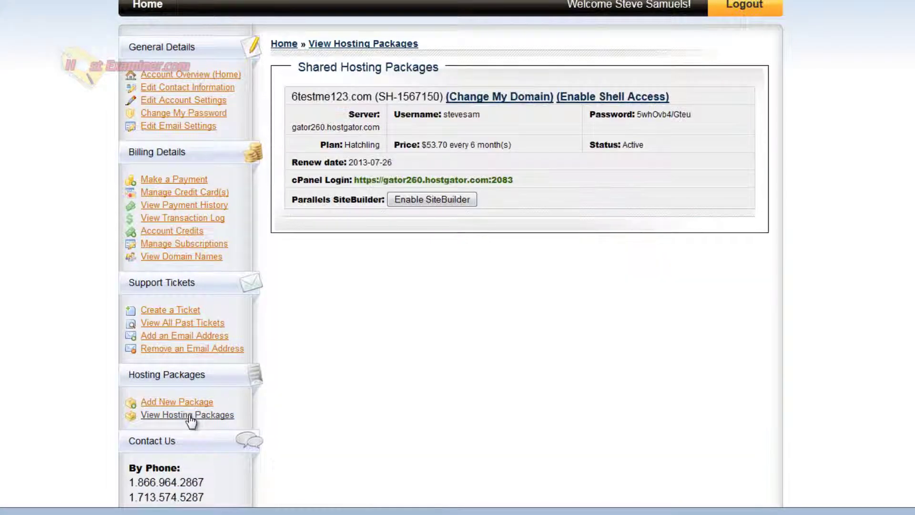
scroll(350, 183, up, 1)
drag(350, 183, 433, 187)
click(433, 188)
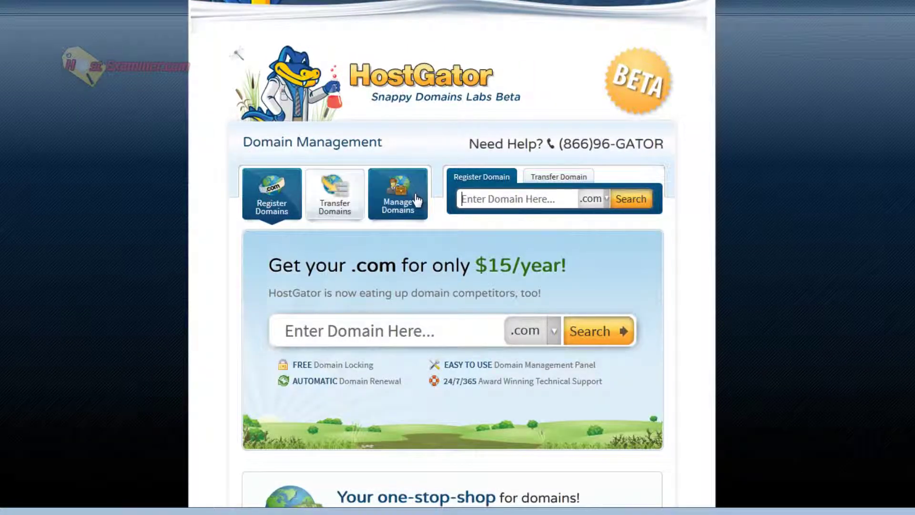
click(357, 200)
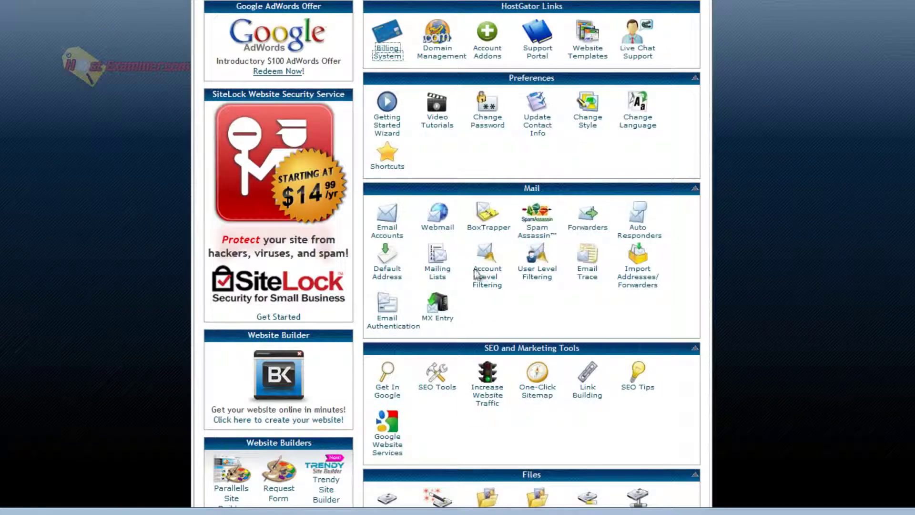
scroll(619, 257, up, 3)
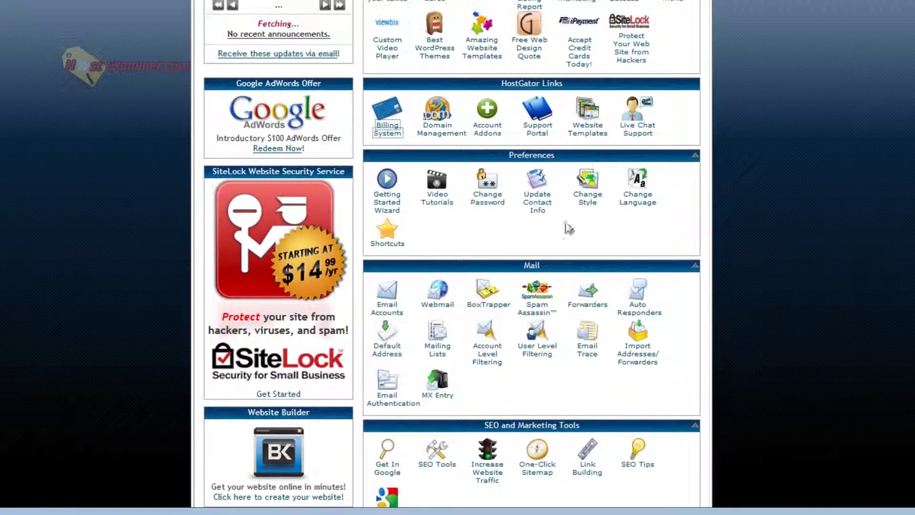
click(487, 130)
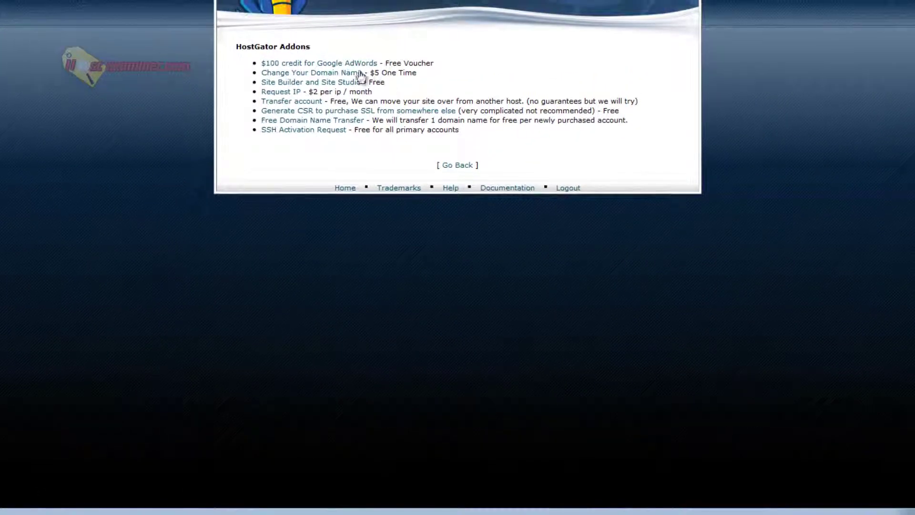
drag(418, 63, 300, 73)
drag(372, 92, 250, 94)
click(246, 100)
drag(372, 91, 239, 96)
click(257, 128)
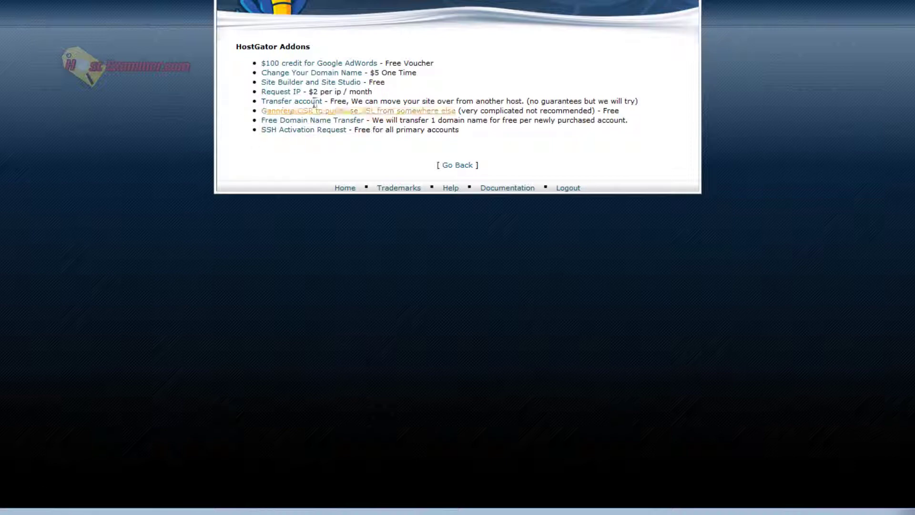
key(alt+Left)
scroll(725, 325, down, 3)
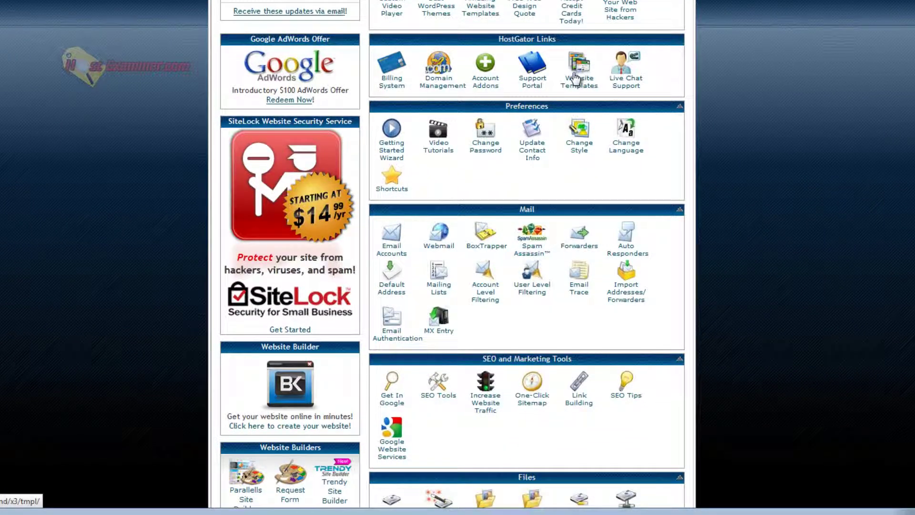
right_click(576, 142)
click(586, 127)
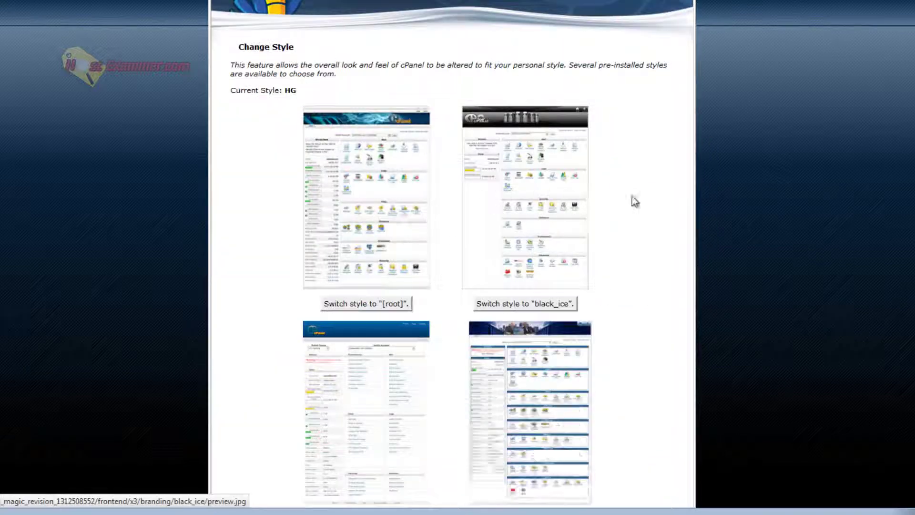
scroll(654, 202, down, 12)
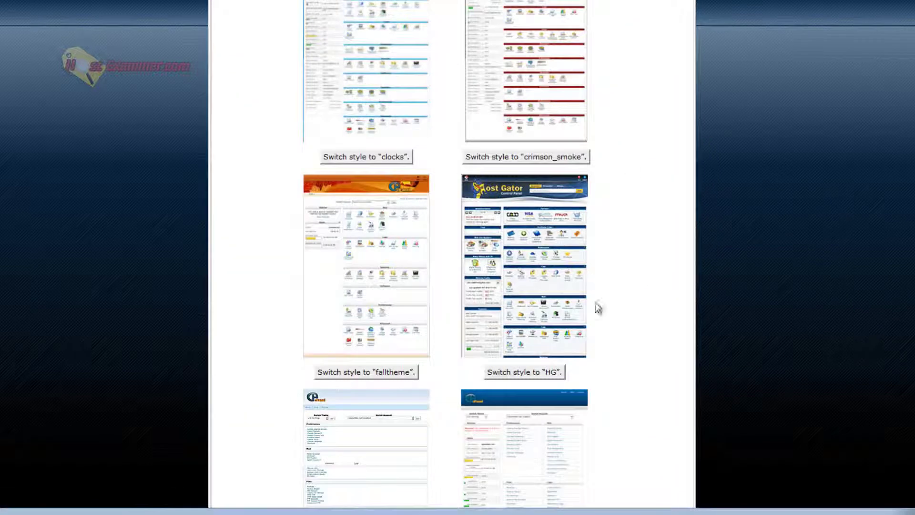
scroll(656, 278, down, 6)
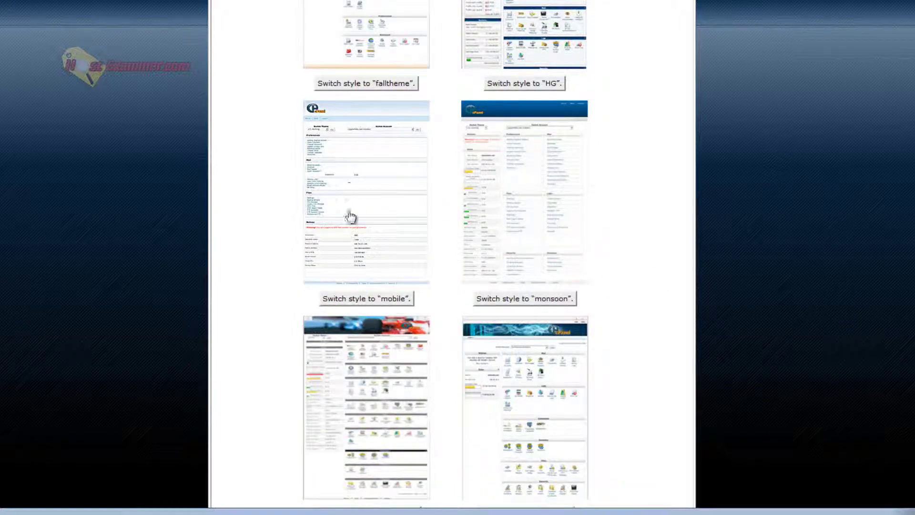
scroll(358, 183, down, 6)
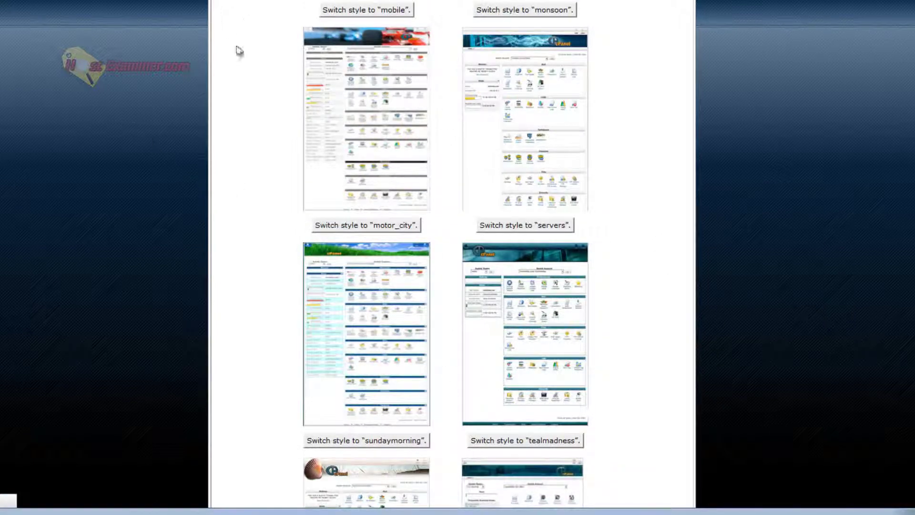
scroll(751, 339, up, 3)
scroll(752, 338, down, 4)
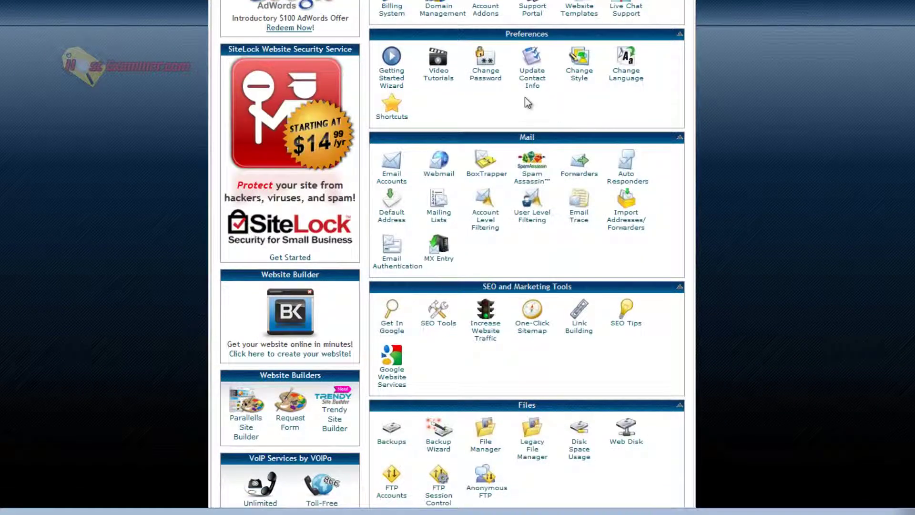
click(480, 79)
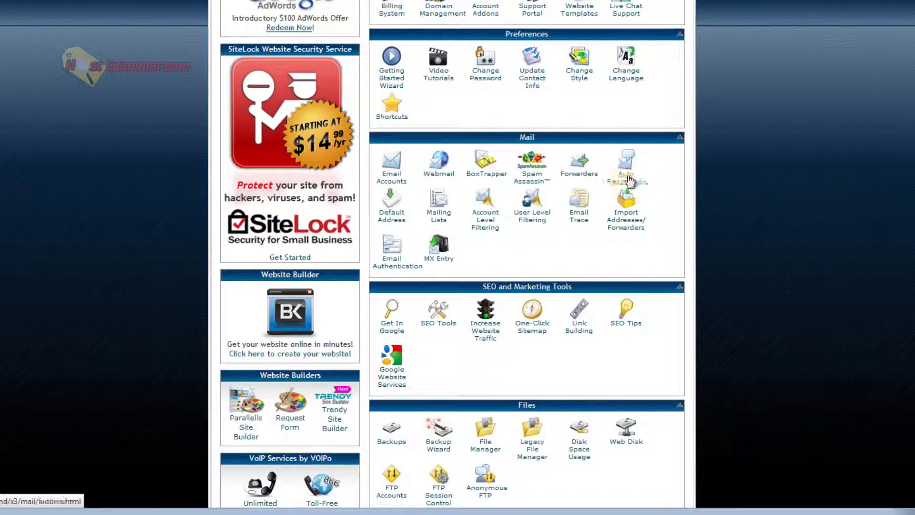
drag(414, 186, 429, 188)
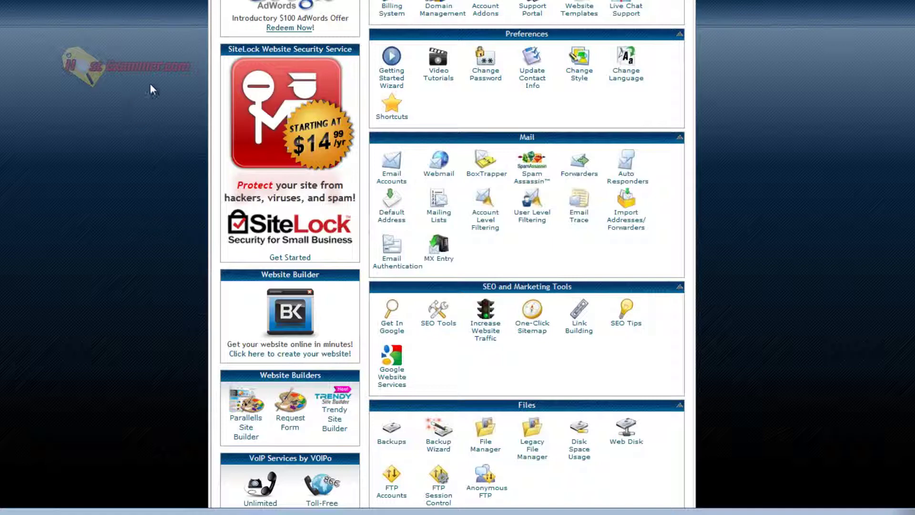
scroll(182, 218, down, 5)
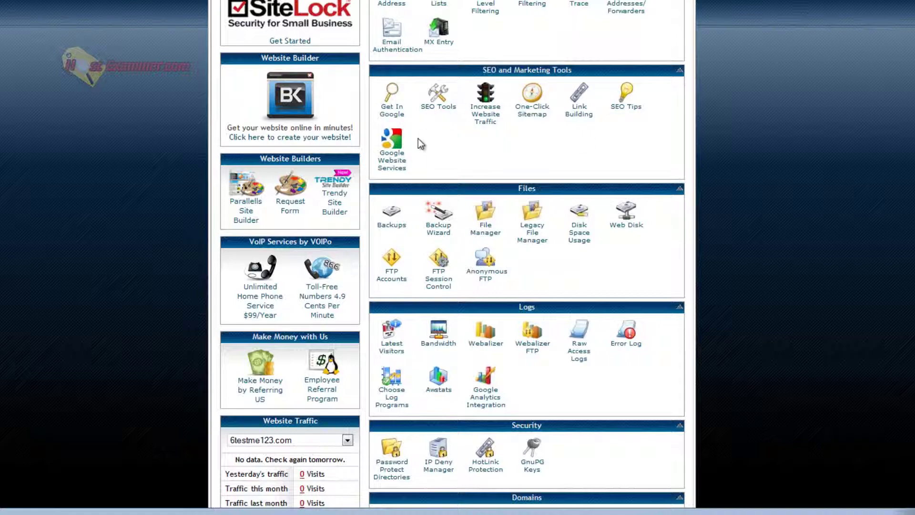
scroll(101, 241, down, 3)
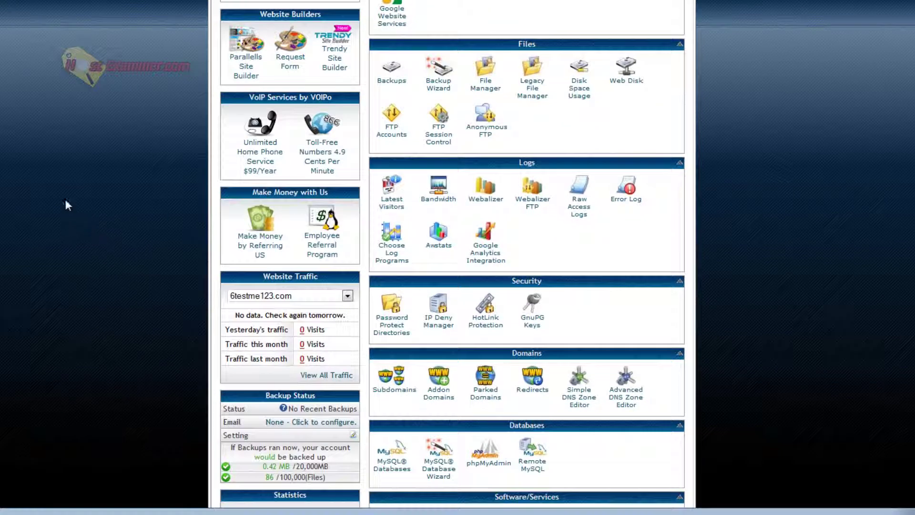
click(436, 85)
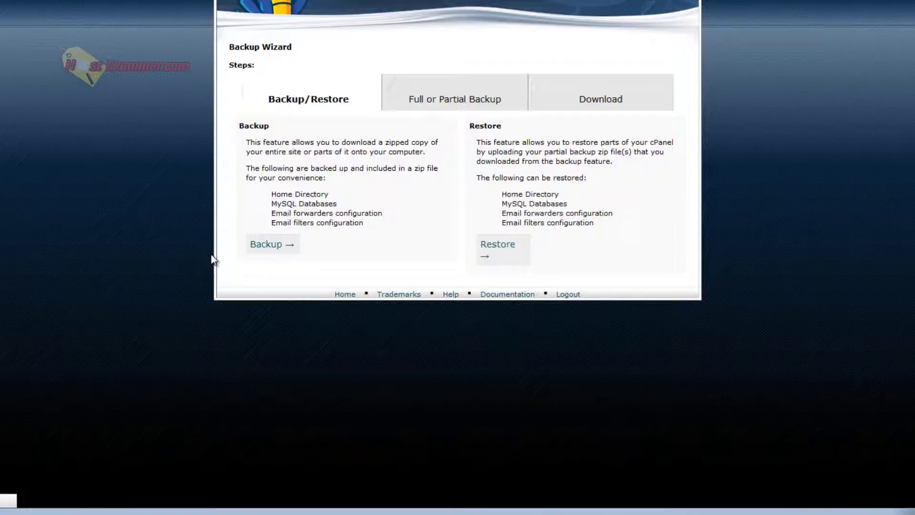
click(275, 253)
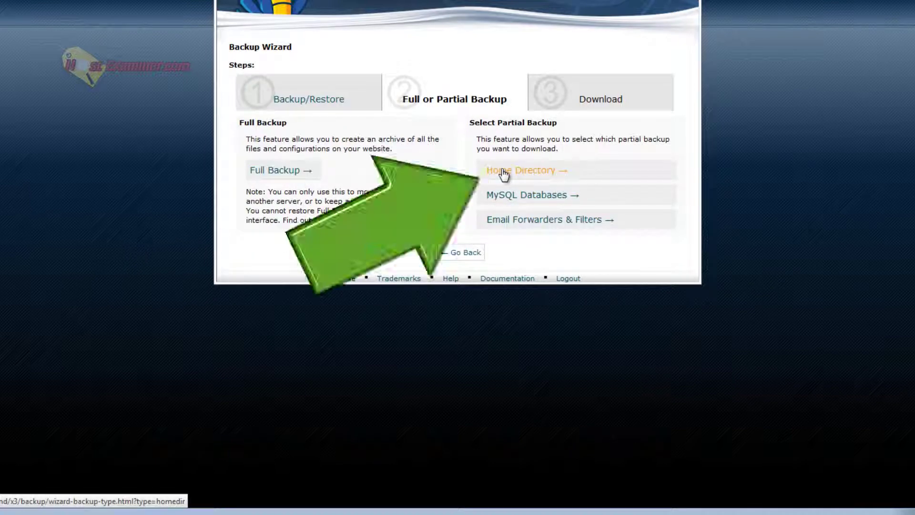
click(510, 172)
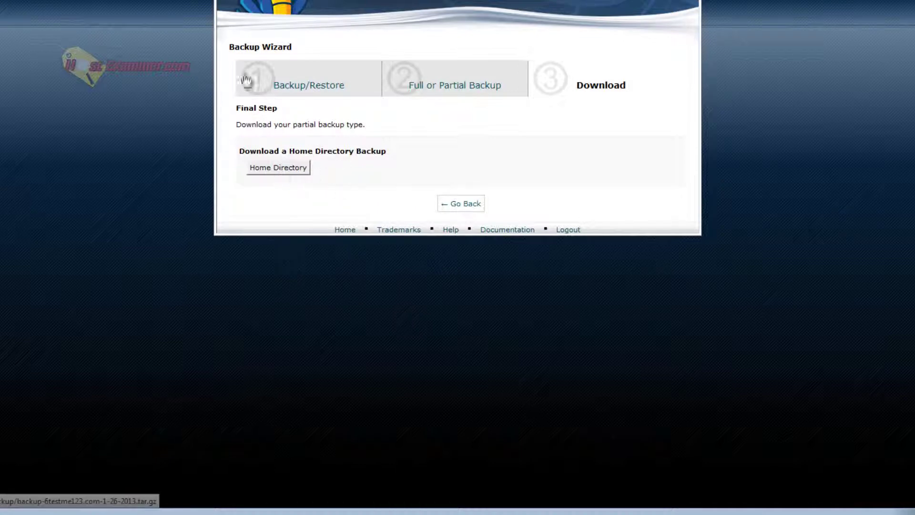
click(345, 229)
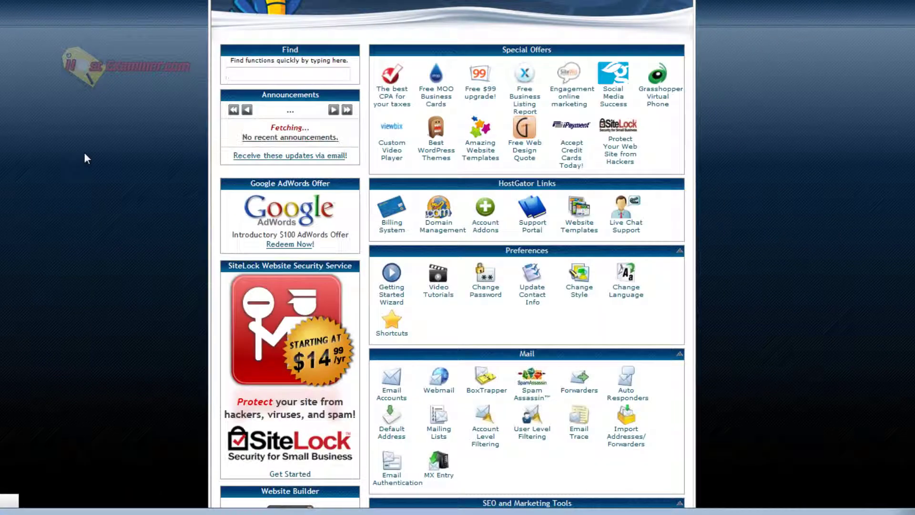
- Open File Manager on the home directory, then go back to the cPanel home tab
scroll(89, 170, down, 5)
scroll(91, 180, down, 5)
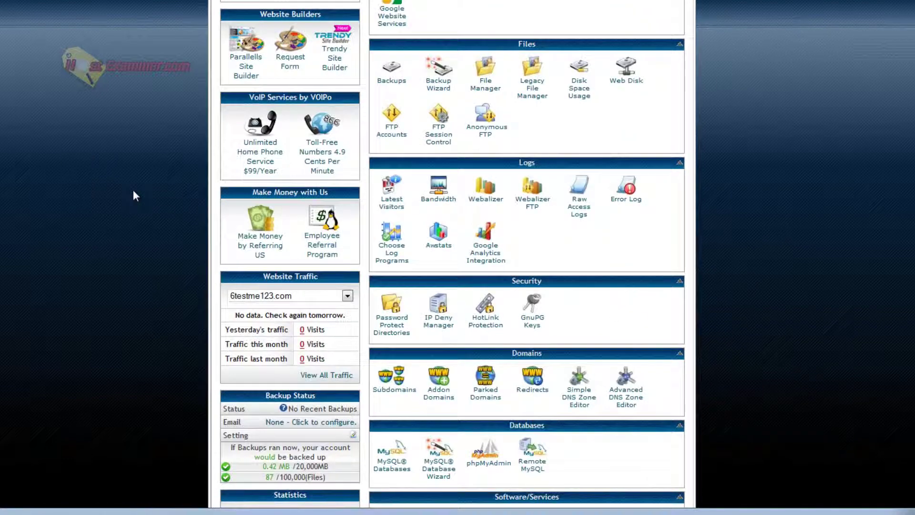
click(484, 83)
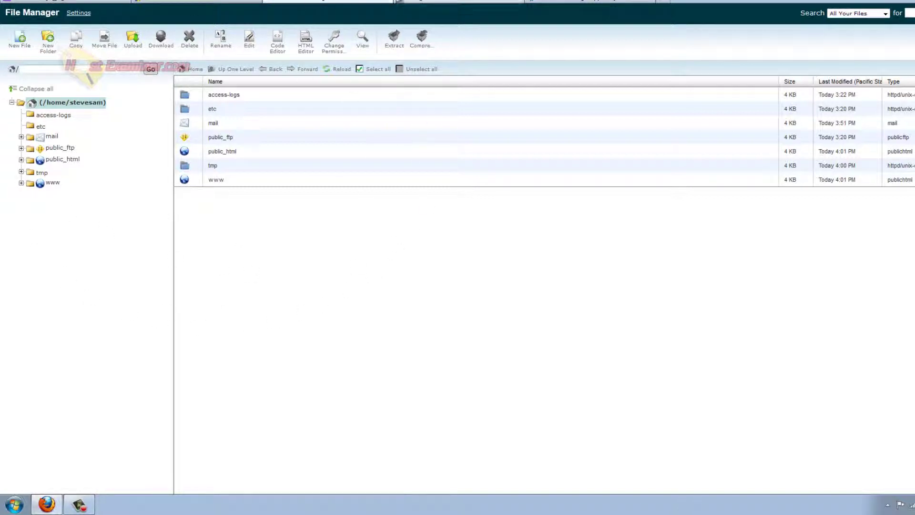
click(365, 5)
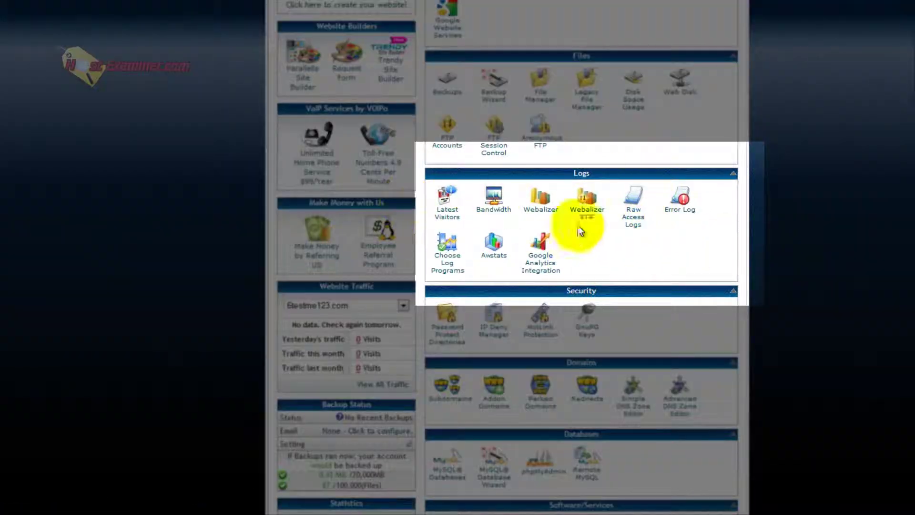
scroll(570, 251, down, 3)
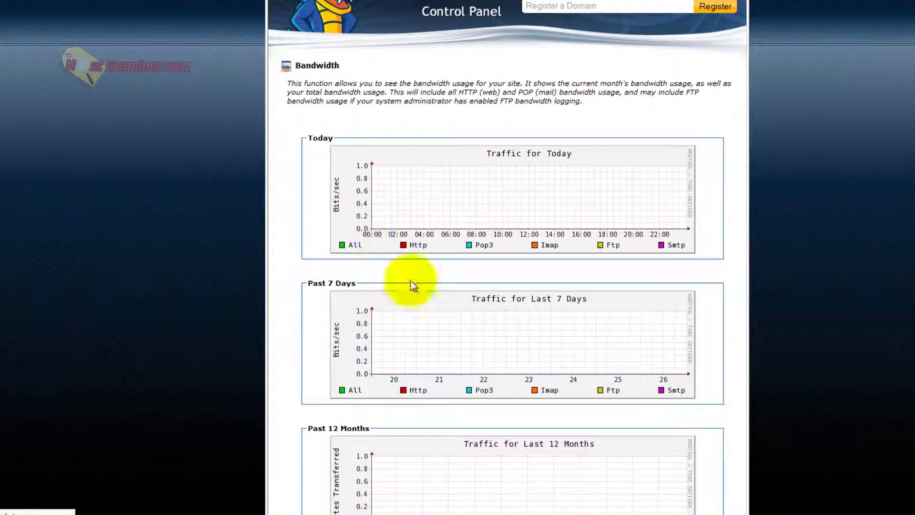
scroll(214, 288, down, 3)
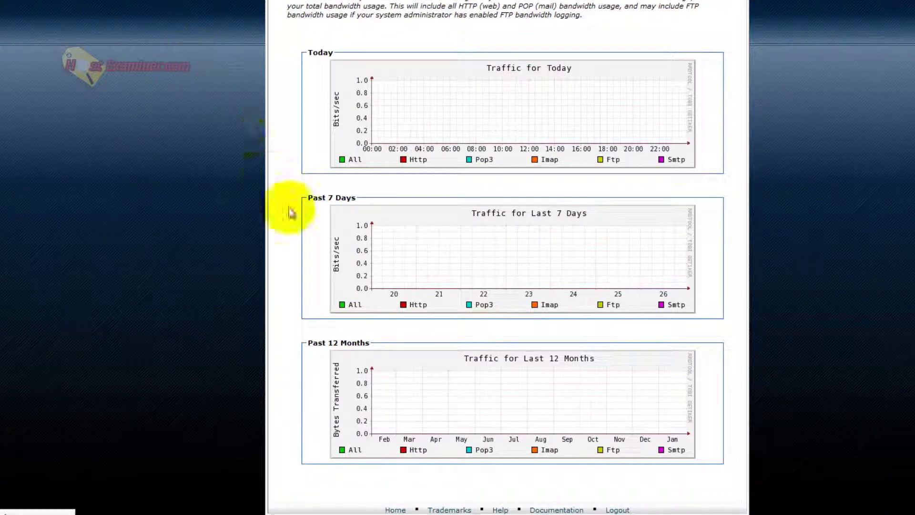
key(alt+Left)
scroll(202, 255, down, 7)
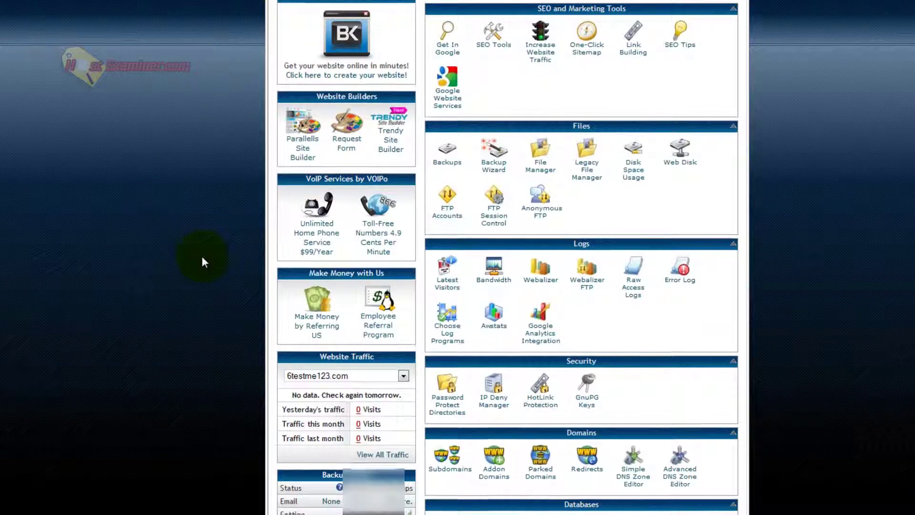
scroll(201, 257, down, 4)
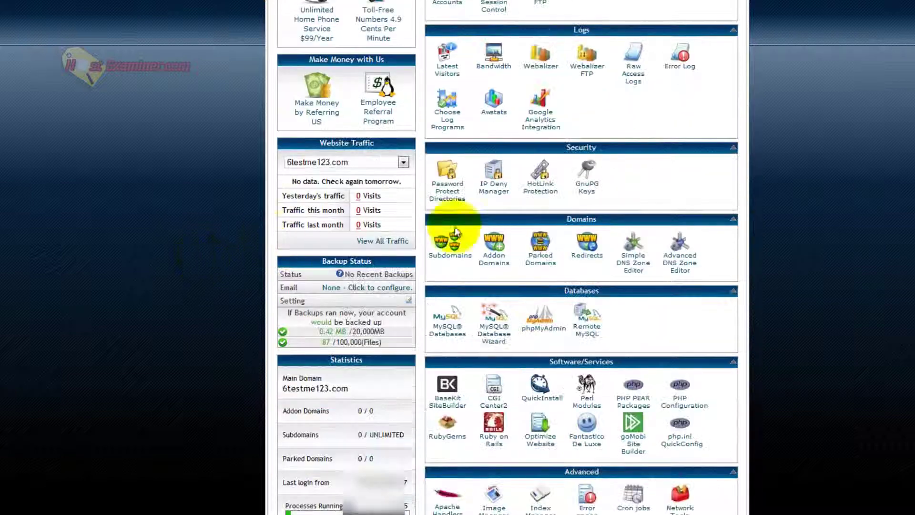
click(496, 184)
click(436, 133)
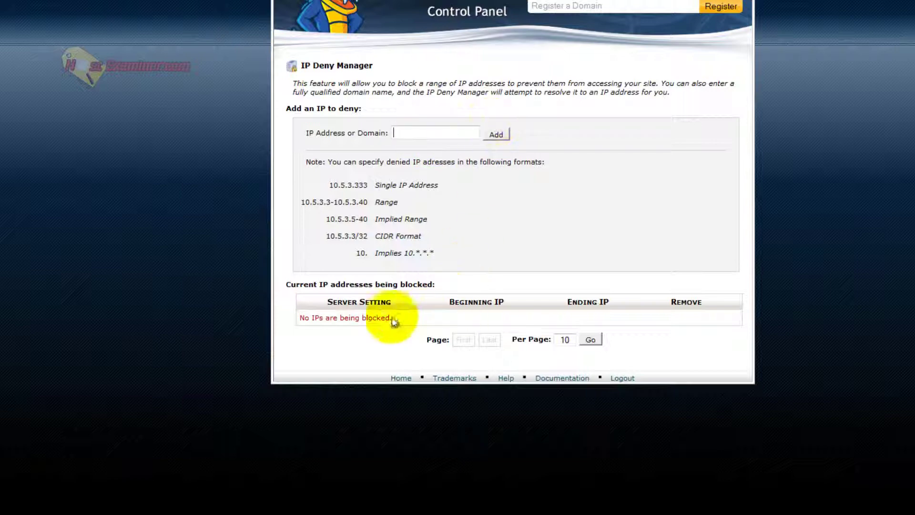
drag(299, 318, 516, 312)
click(509, 326)
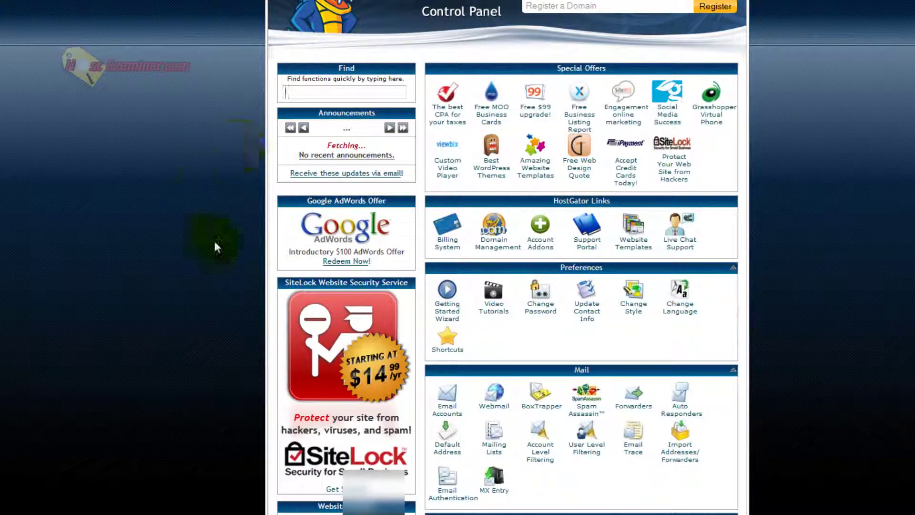
scroll(190, 248, down, 12)
scroll(190, 244, down, 3)
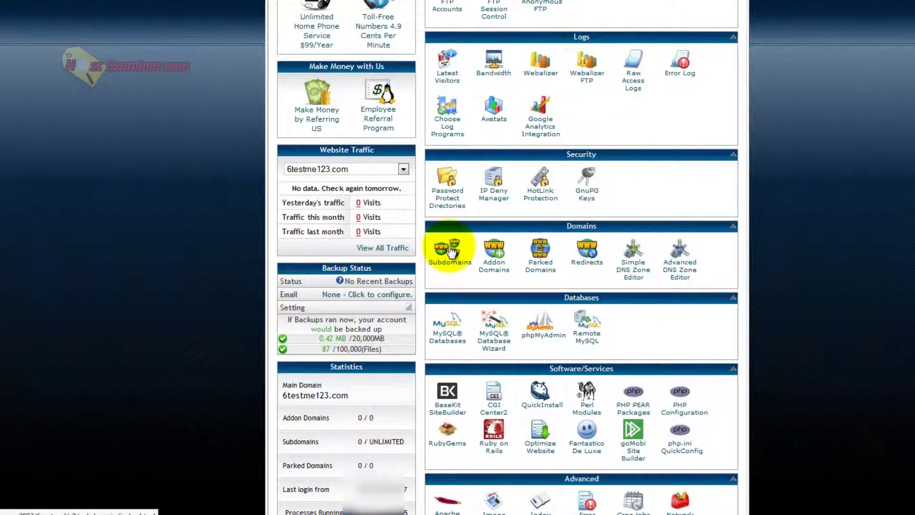
right_click(450, 251)
click(495, 252)
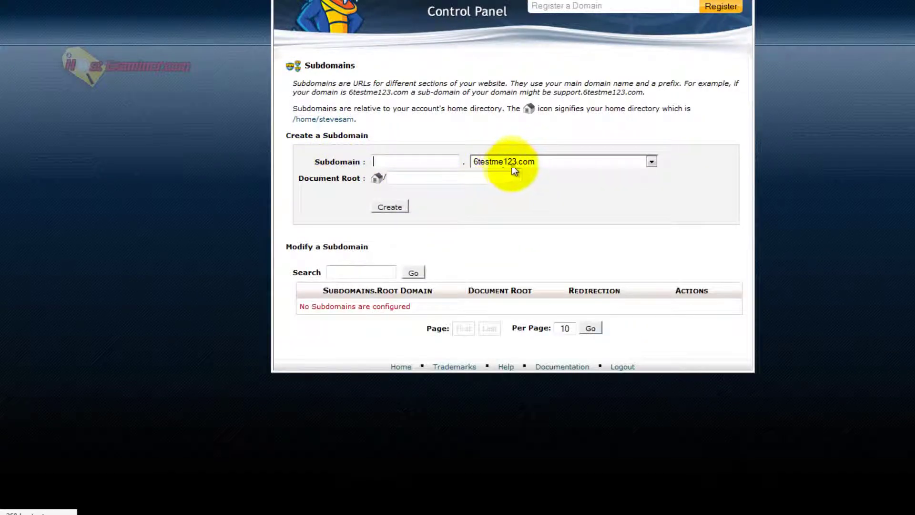
click(517, 163)
click(519, 162)
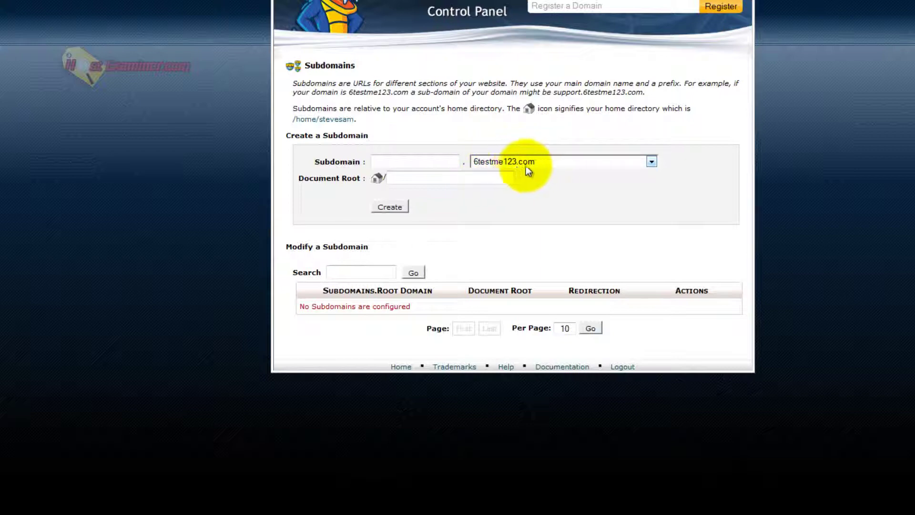
click(529, 165)
click(536, 163)
click(500, 162)
click(498, 162)
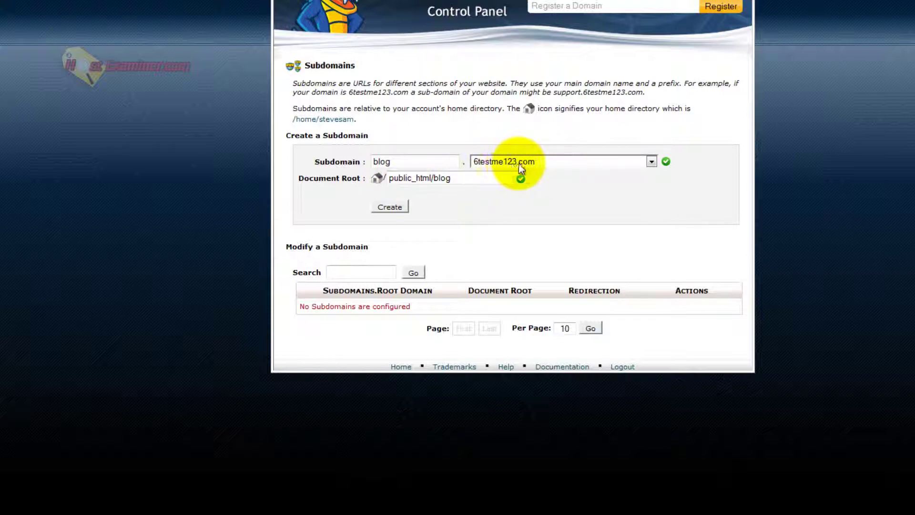
click(403, 162)
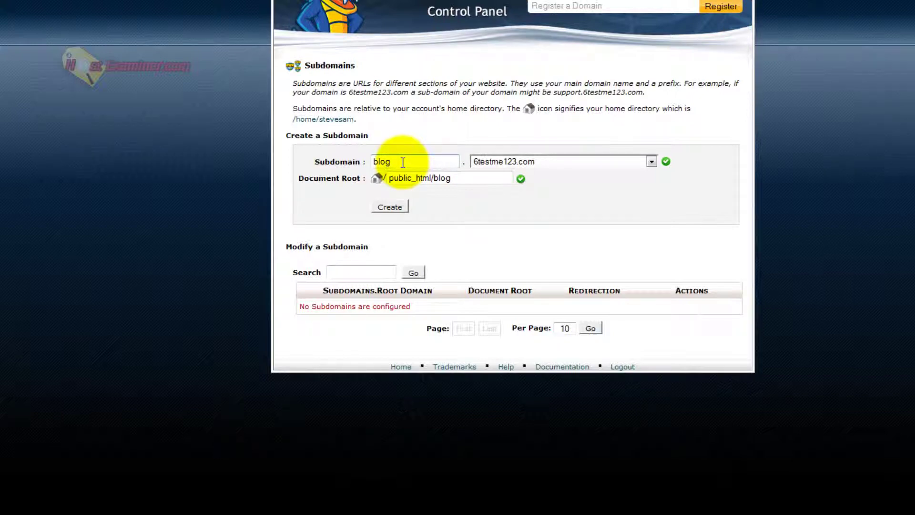
drag(449, 159, 403, 138)
click(416, 125)
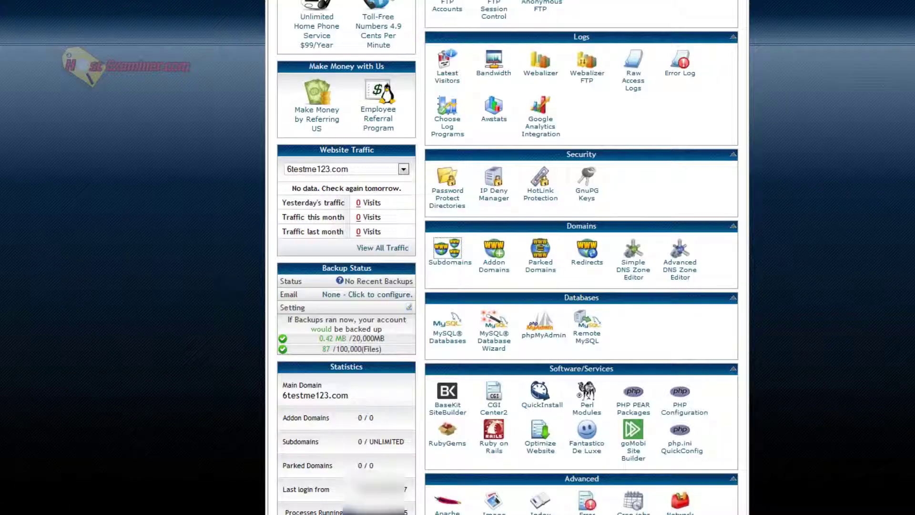
- Open the Redirects tool and choose 6testme123.com as the source domain
scroll(97, 324, down, 4)
scroll(431, 212, up, 3)
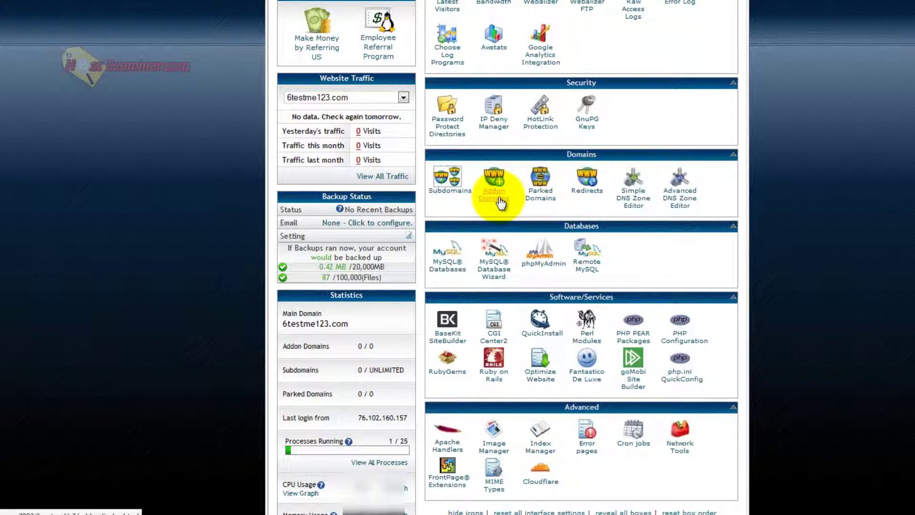
right_click(590, 182)
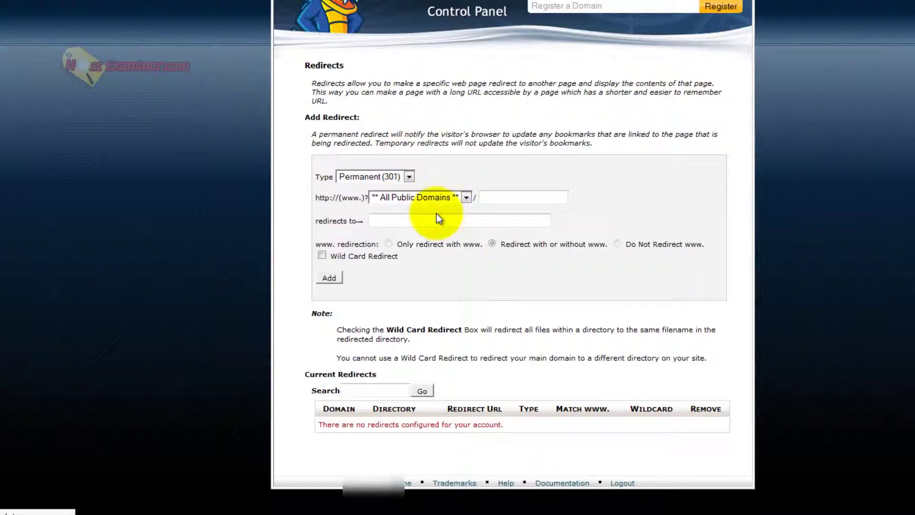
click(418, 222)
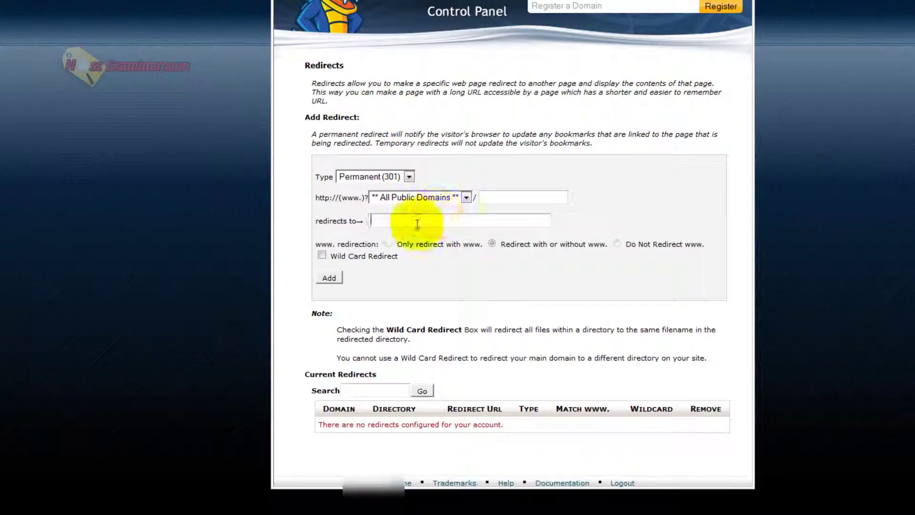
click(461, 198)
click(455, 211)
- Delete 'blog' from the redirect directory box, keeping 6testme123.com as the domain
click(485, 195)
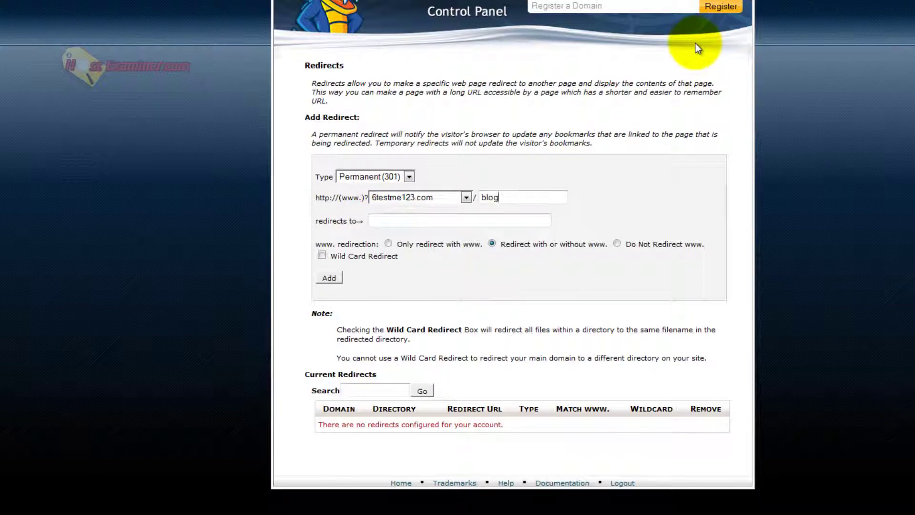
drag(521, 198, 465, 198)
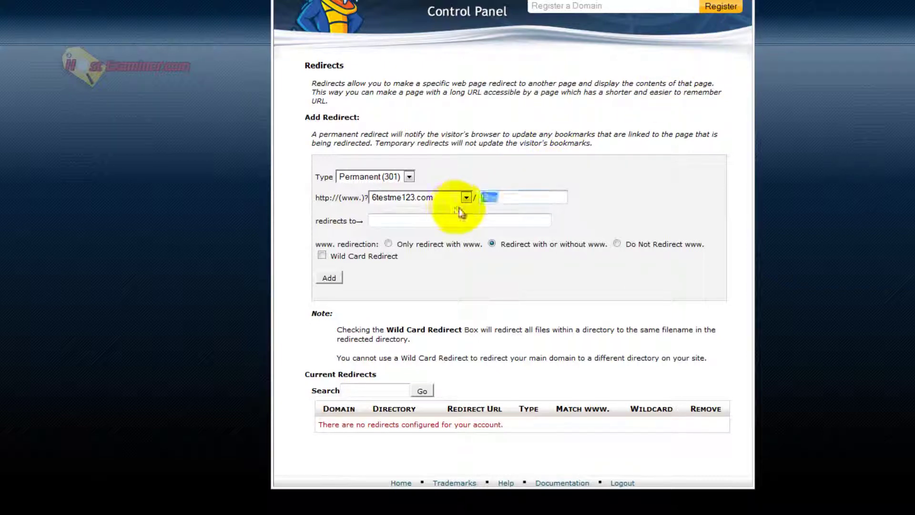
key(BackSpace)
click(455, 197)
click(381, 217)
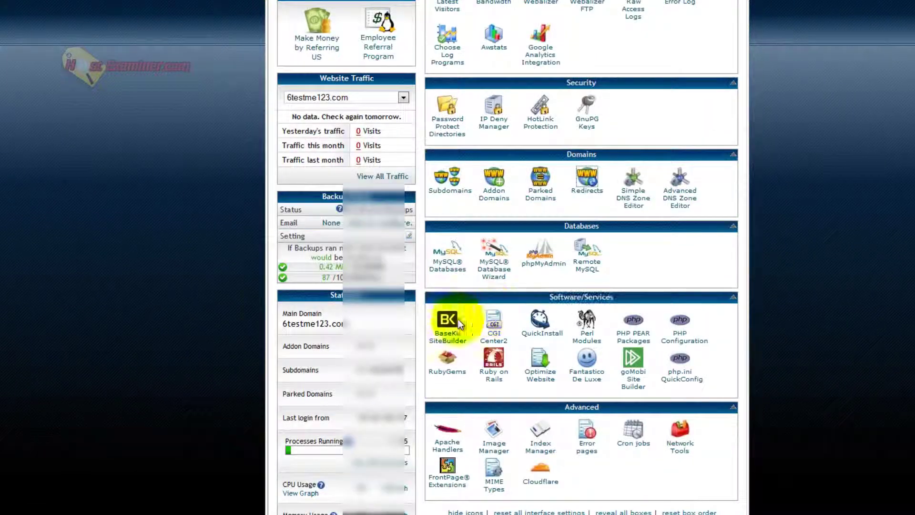
scroll(272, 302, down, 5)
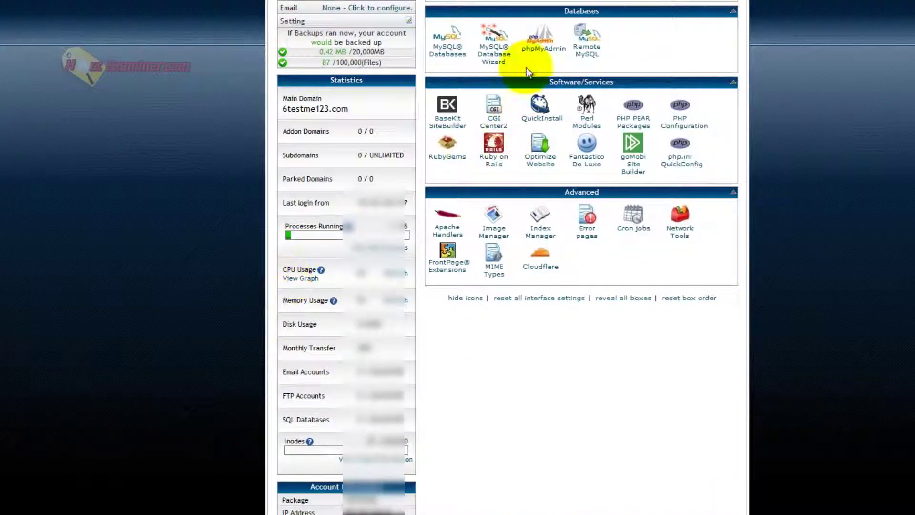
- Open MySQL Databases from the Databases section in a new tab
scroll(506, 207, up, 3)
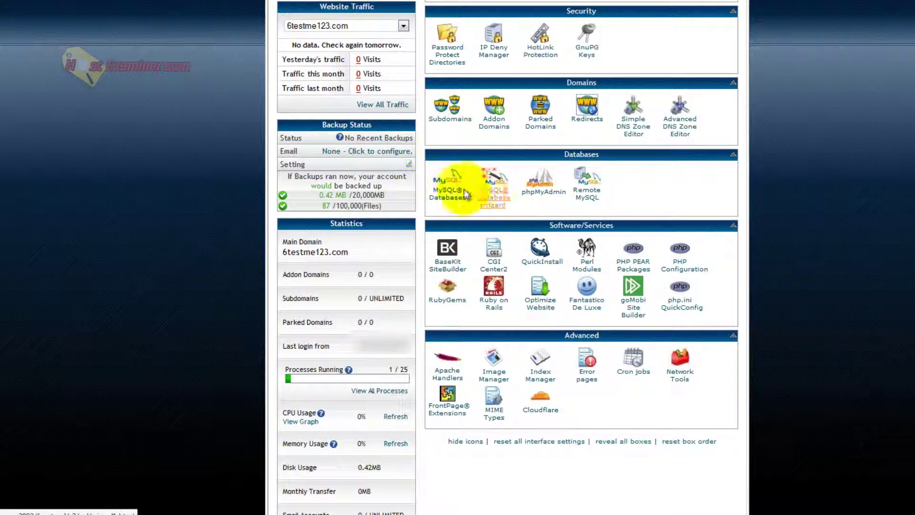
right_click(447, 195)
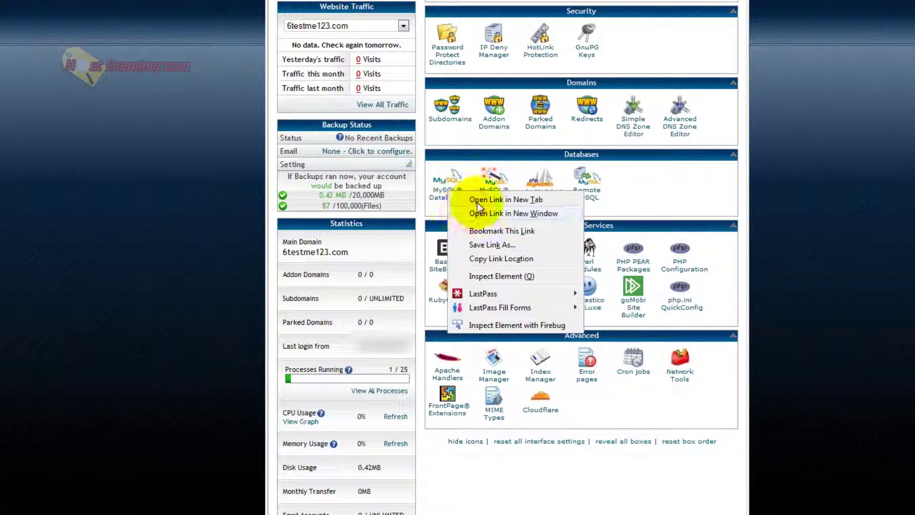
click(479, 200)
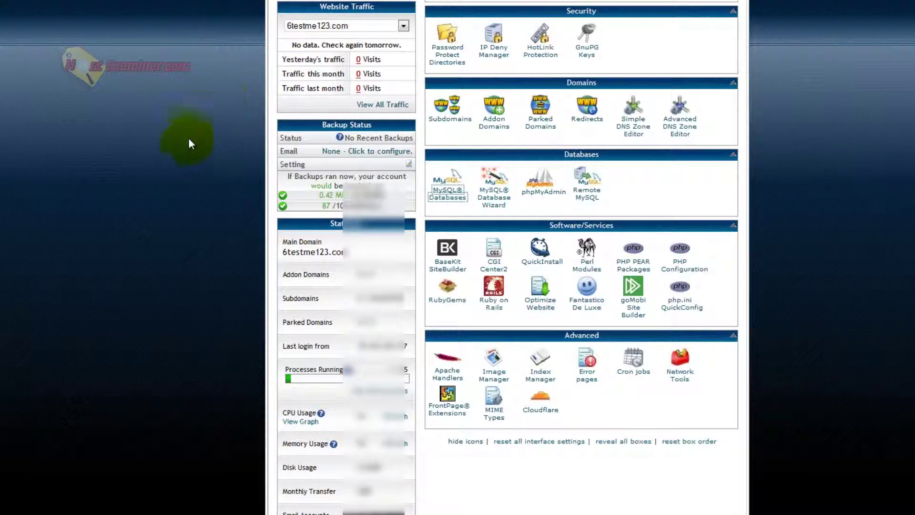
scroll(181, 144, down, 3)
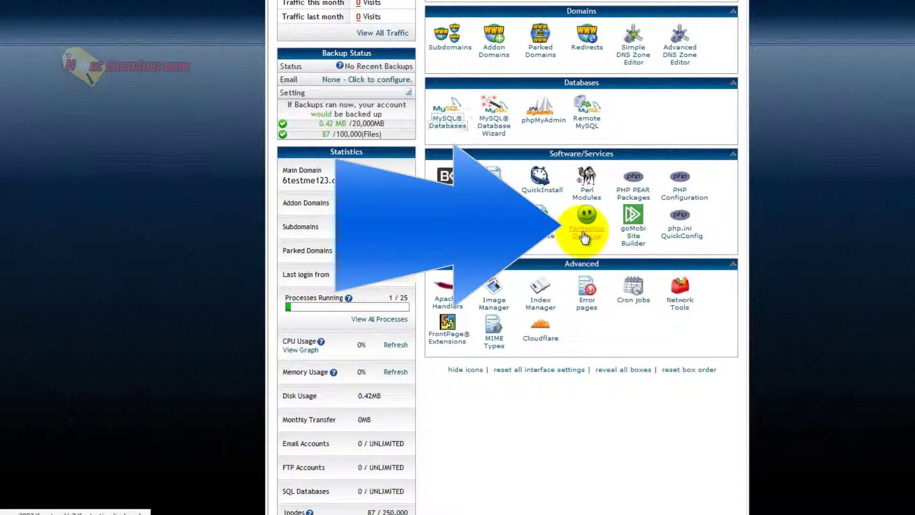
click(585, 236)
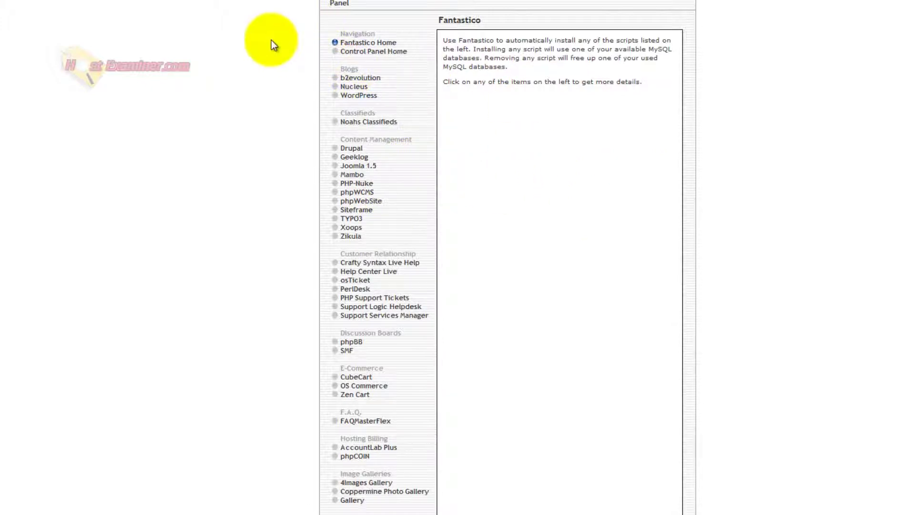
scroll(296, 351, down, 6)
scroll(261, 229, up, 6)
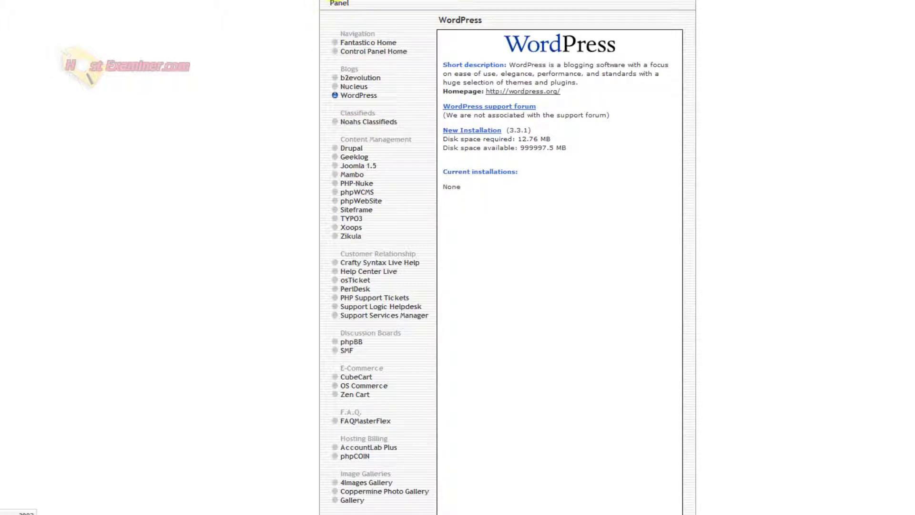
click(239, 4)
scroll(234, 236, down, 5)
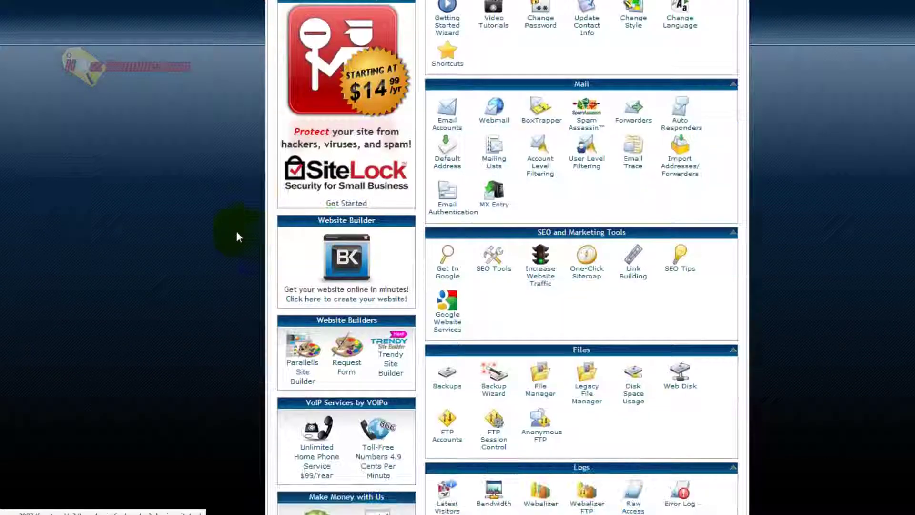
scroll(234, 236, down, 5)
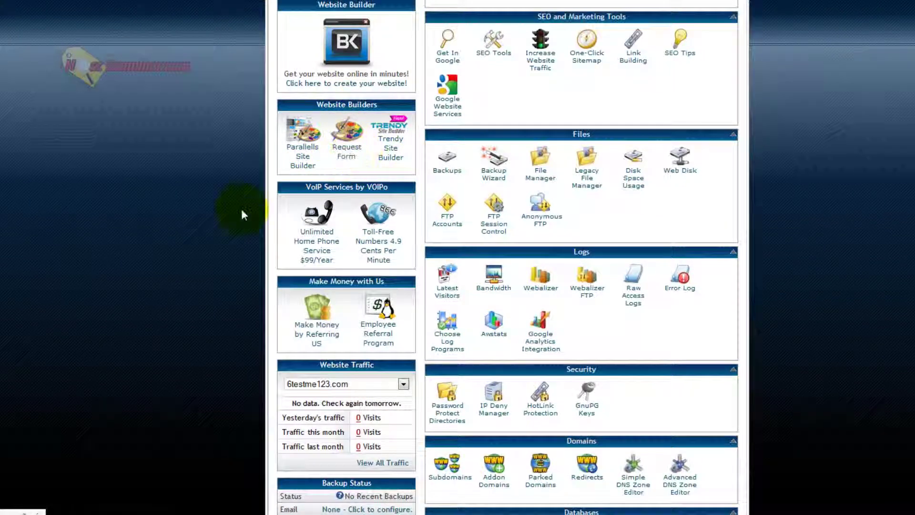
scroll(201, 224, down, 9)
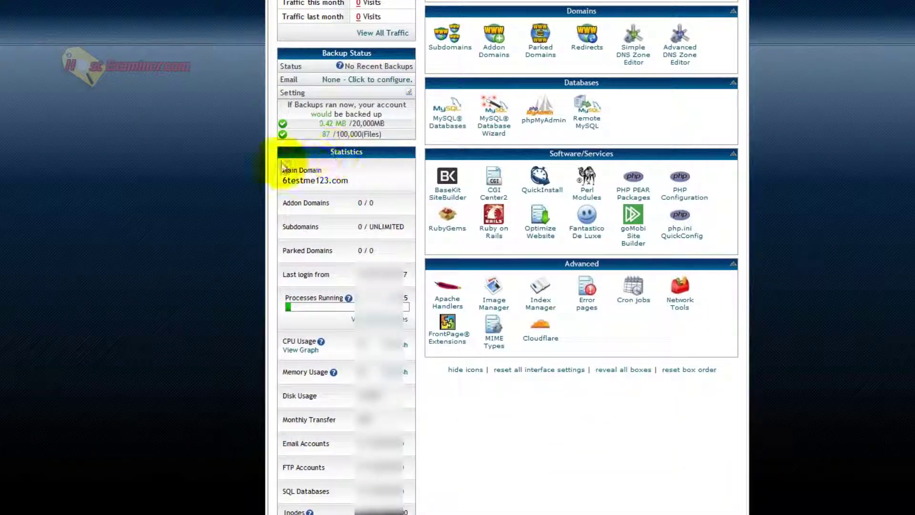
scroll(209, 240, down, 2)
scroll(209, 243, down, 3)
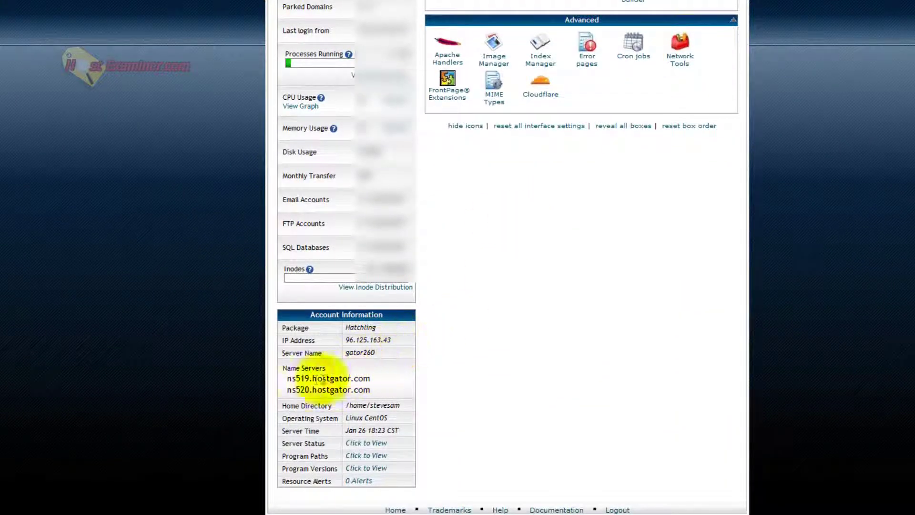
mouse_move(370, 387)
mouse_down()
mouse_move(296, 403)
mouse_move(369, 377)
mouse_up()
click(373, 382)
drag(287, 390, 370, 389)
click(329, 381)
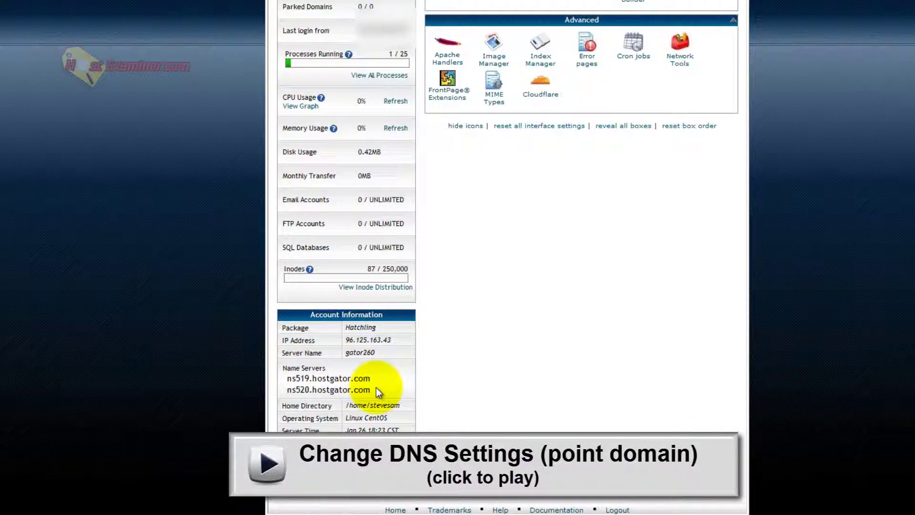
drag(376, 388, 309, 390)
drag(274, 364, 241, 363)
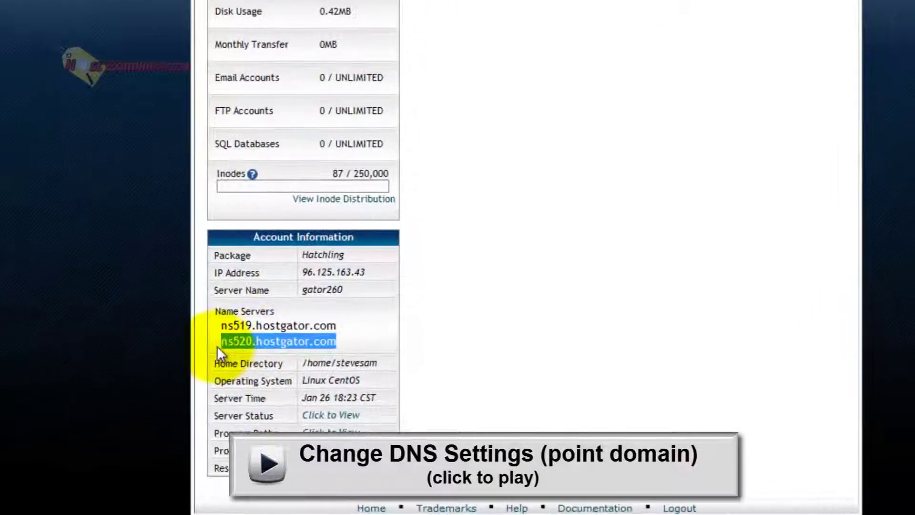
click(240, 350)
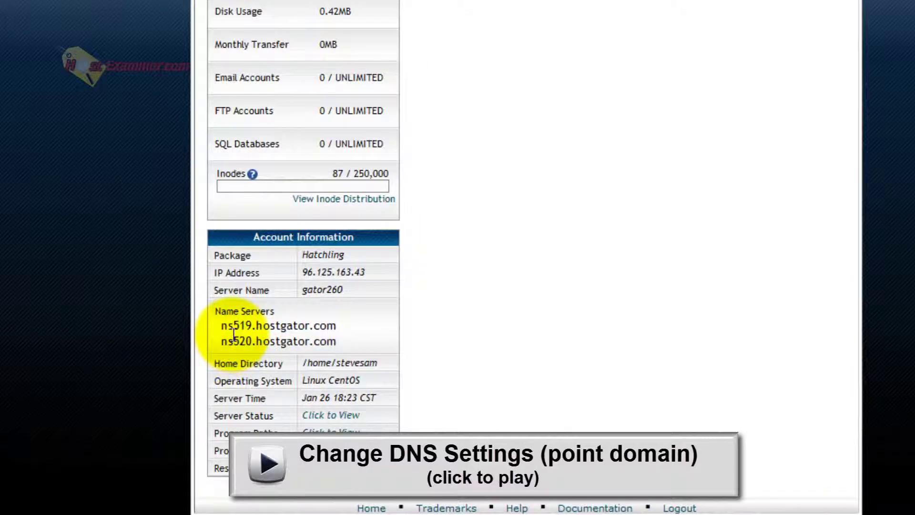
drag(221, 326, 336, 327)
click(337, 343)
drag(219, 327, 334, 325)
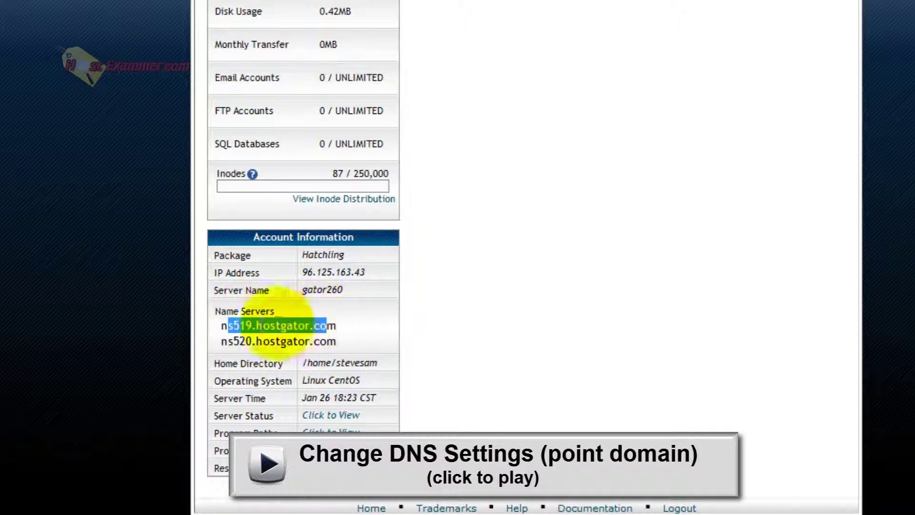
click(218, 328)
drag(219, 329, 302, 325)
click(241, 343)
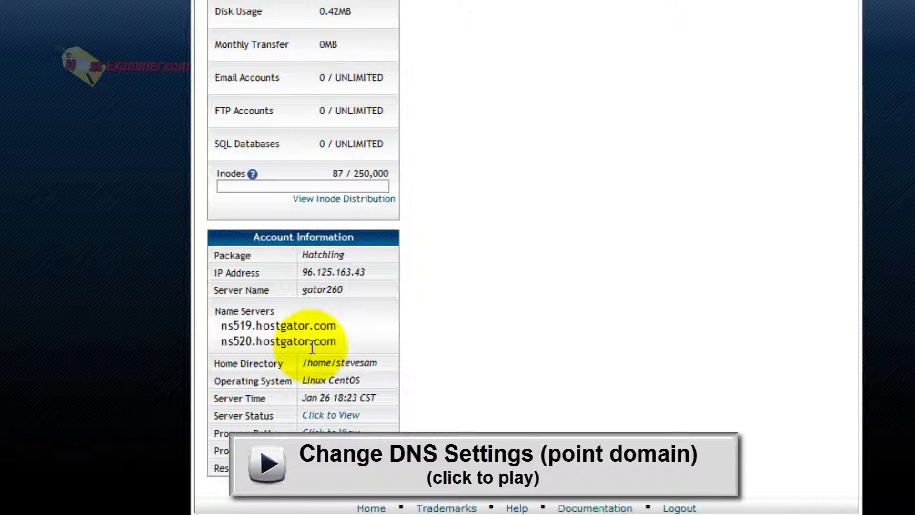
drag(301, 273, 380, 270)
click(328, 307)
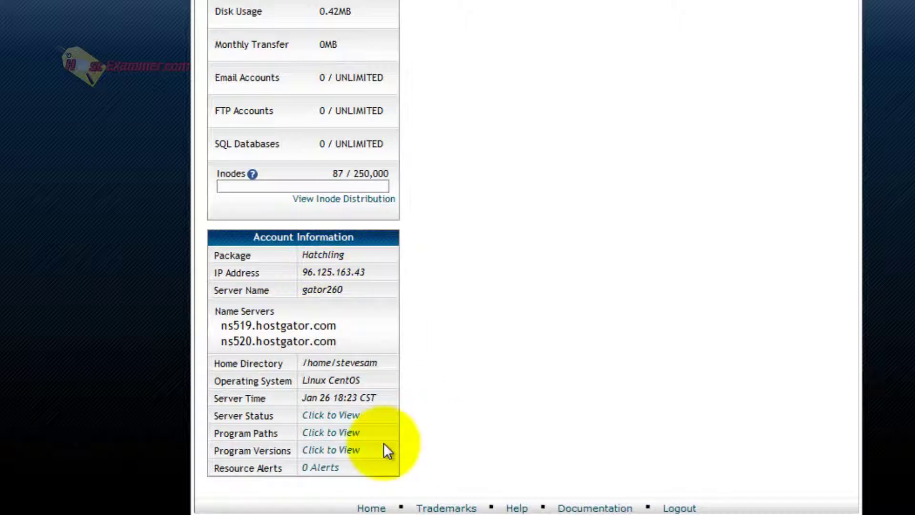
drag(230, 380, 361, 381)
click(537, 306)
scroll(537, 307, up, 5)
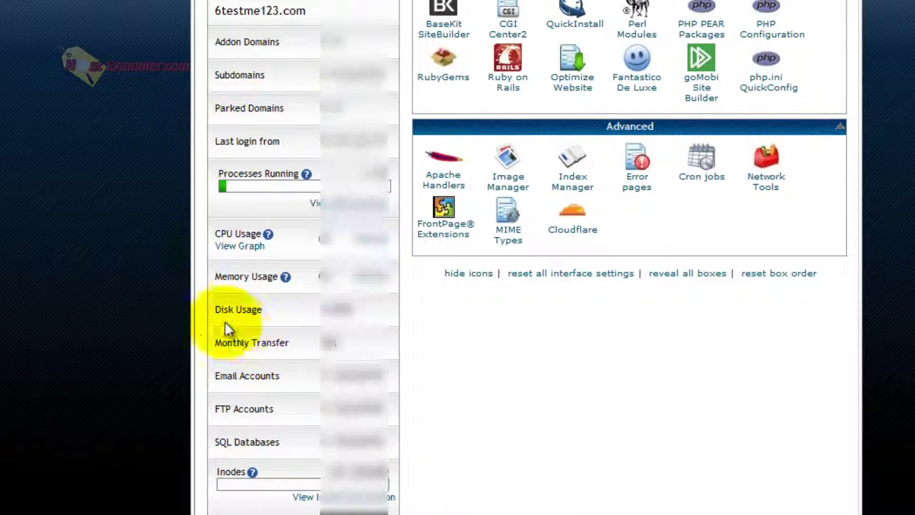
scroll(234, 334, up, 15)
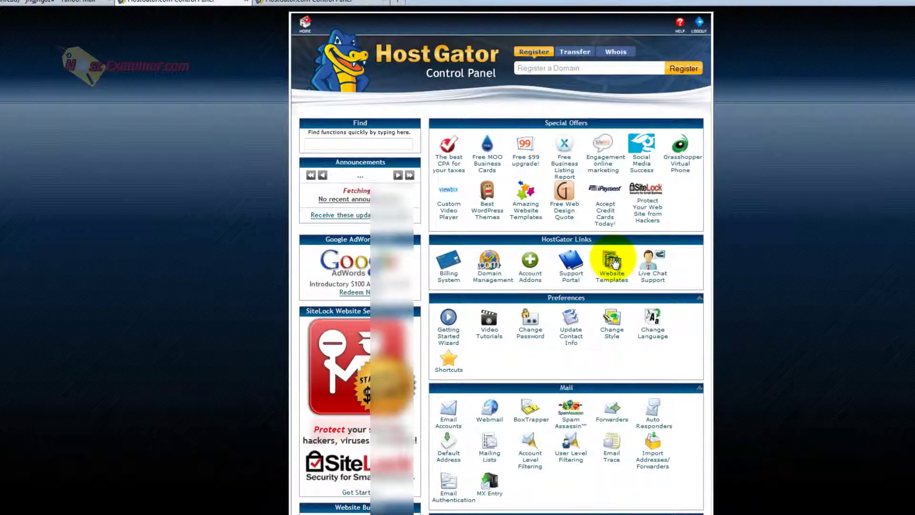
scroll(556, 330, down, 5)
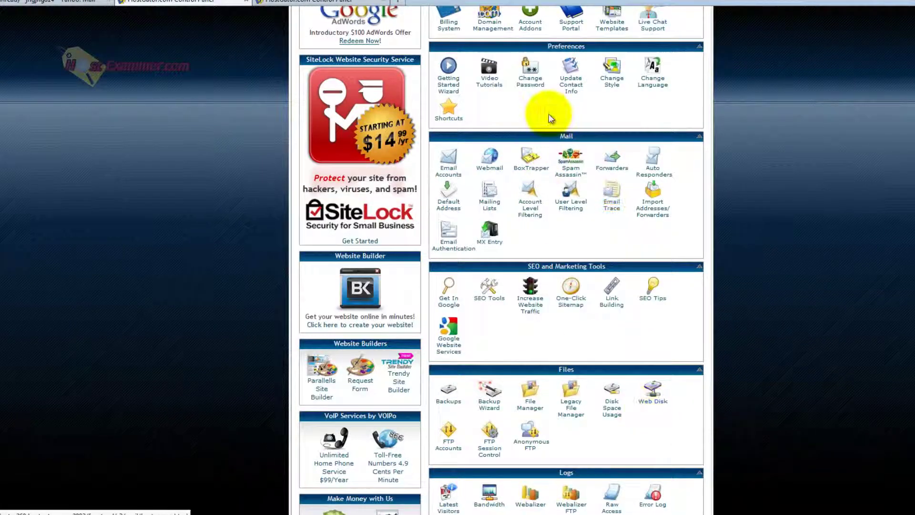
scroll(550, 119, down, 10)
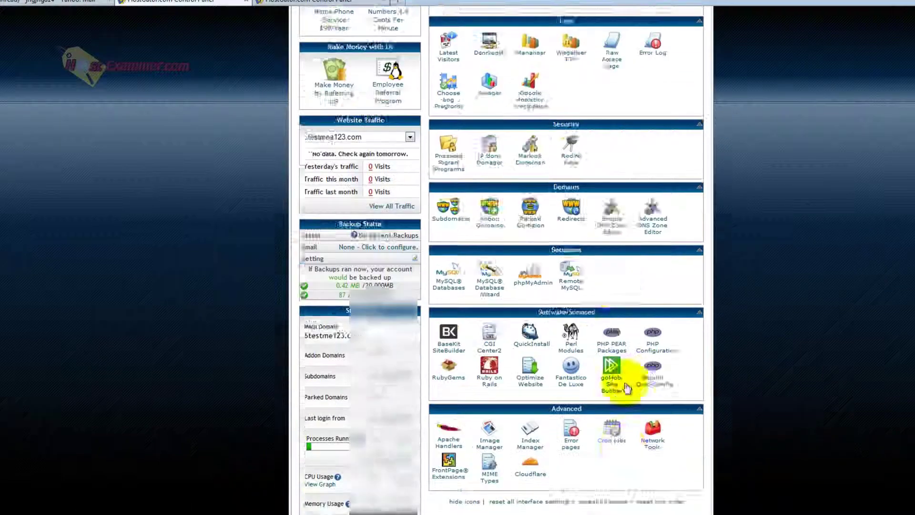
scroll(620, 477, down, 1)
scroll(778, 406, up, 3)
scroll(757, 413, up, 15)
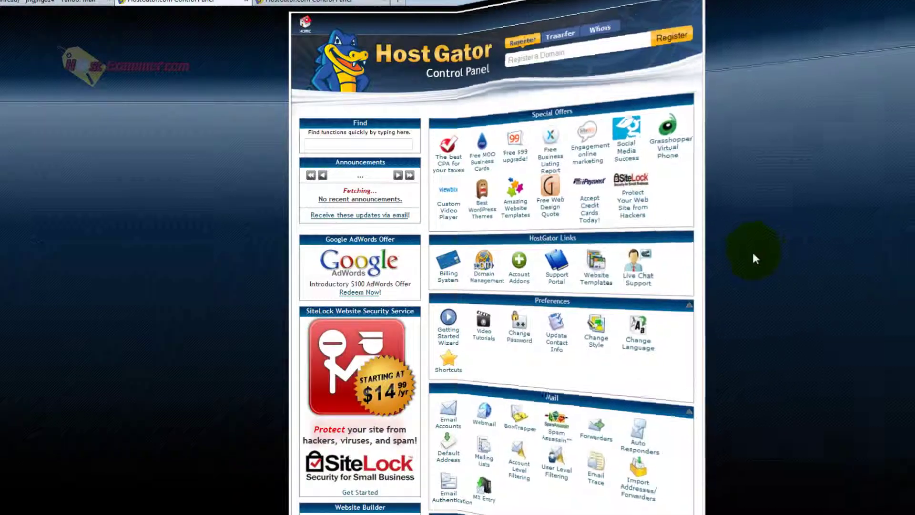